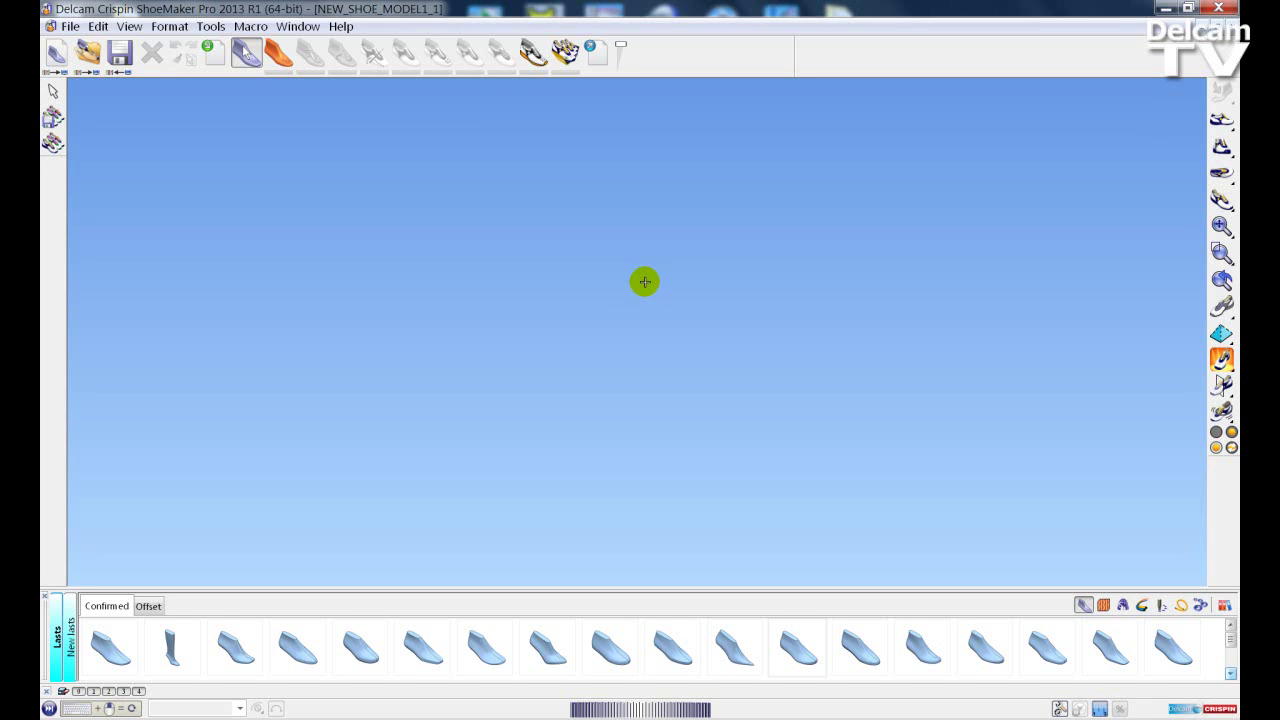
# Show the Shift and Ctrl view modifiers, then load the Court last into the 3D view.
pyautogui.press('shift')
pyautogui.press('ctrl')
pyautogui.hotkey('ctrl', 'shift')
pyautogui.moveTo(543, 655); pyautogui.dragTo(577, 300)
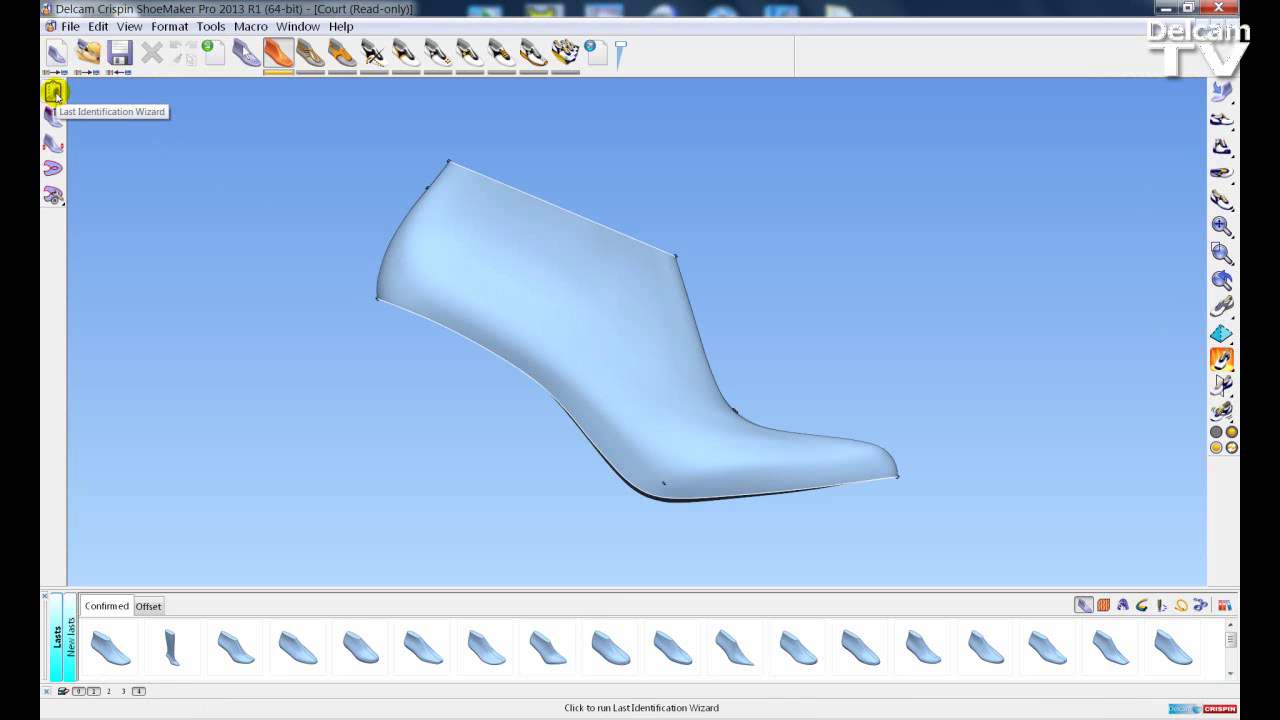
# Launch the Last Identification Wizard and advance past points to the Curves on the last page.
pyautogui.click(54, 93)
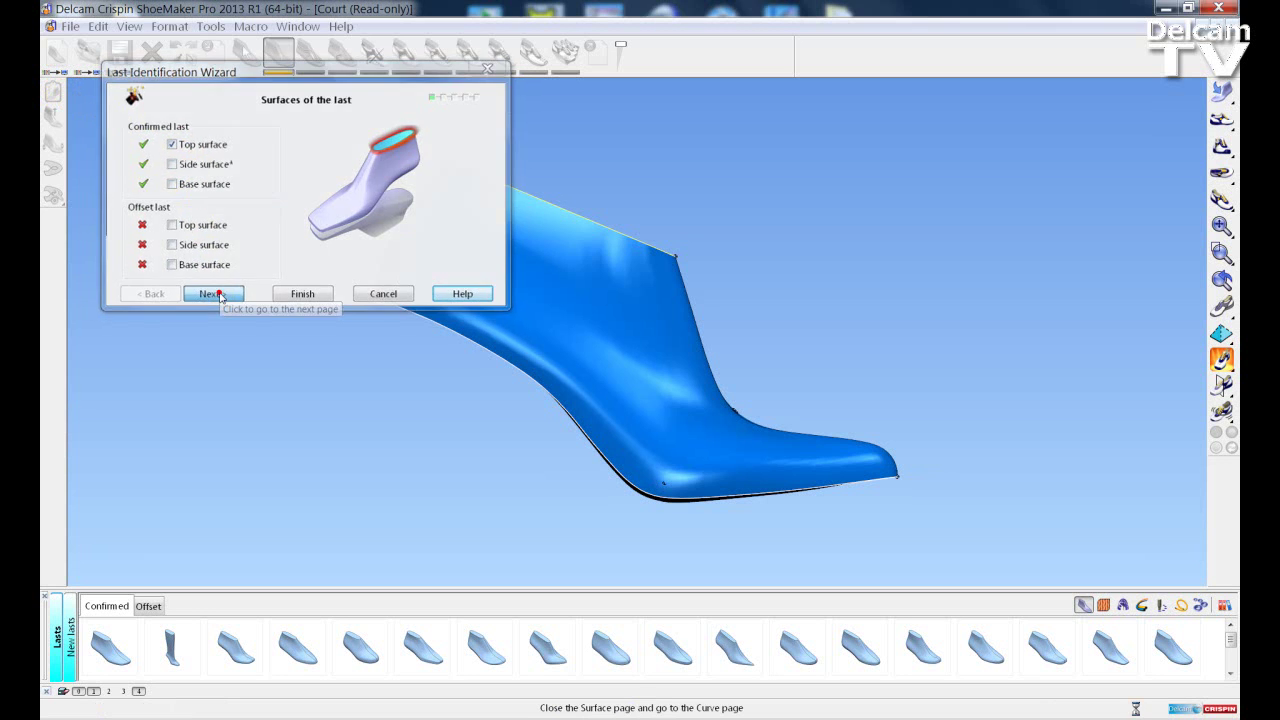
pyautogui.click(213, 294)
pyautogui.click(219, 296)
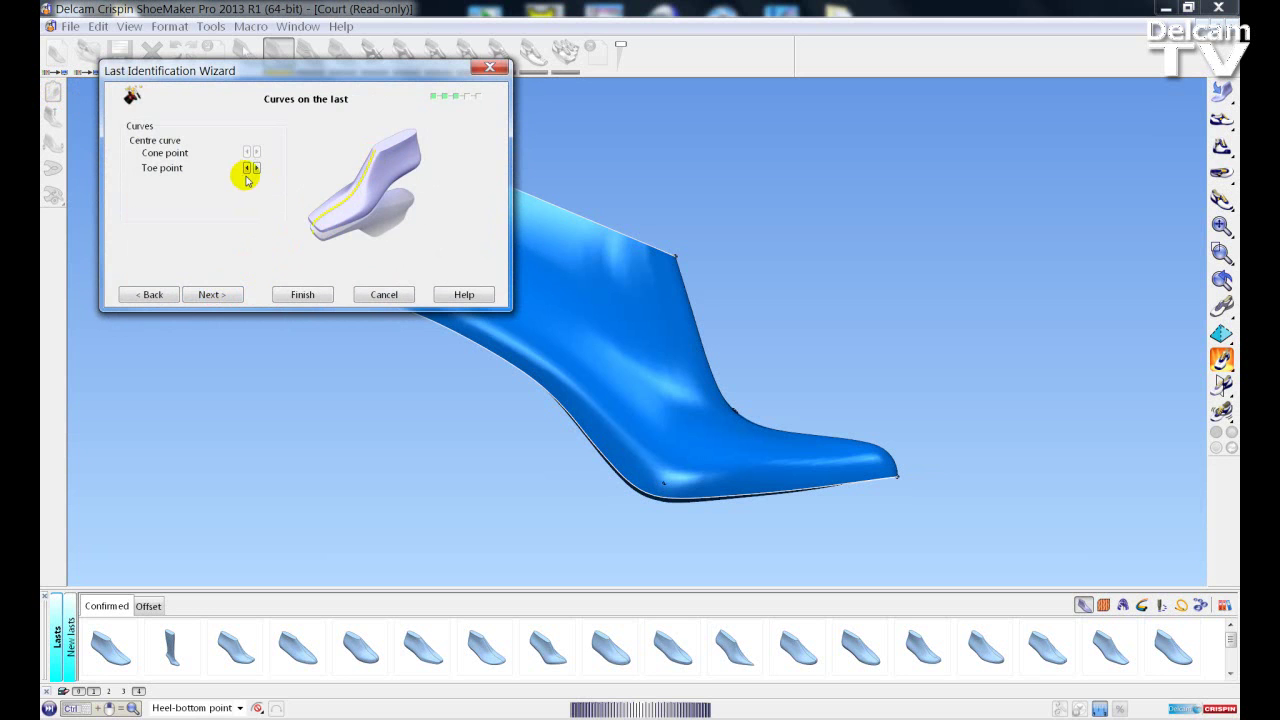
# View the last from the front, tilt it, and shift the centre curve's toe point right.
pyautogui.click(1220, 150)
pyautogui.moveTo(645, 397); pyautogui.dragTo(655, 460, button='middle')
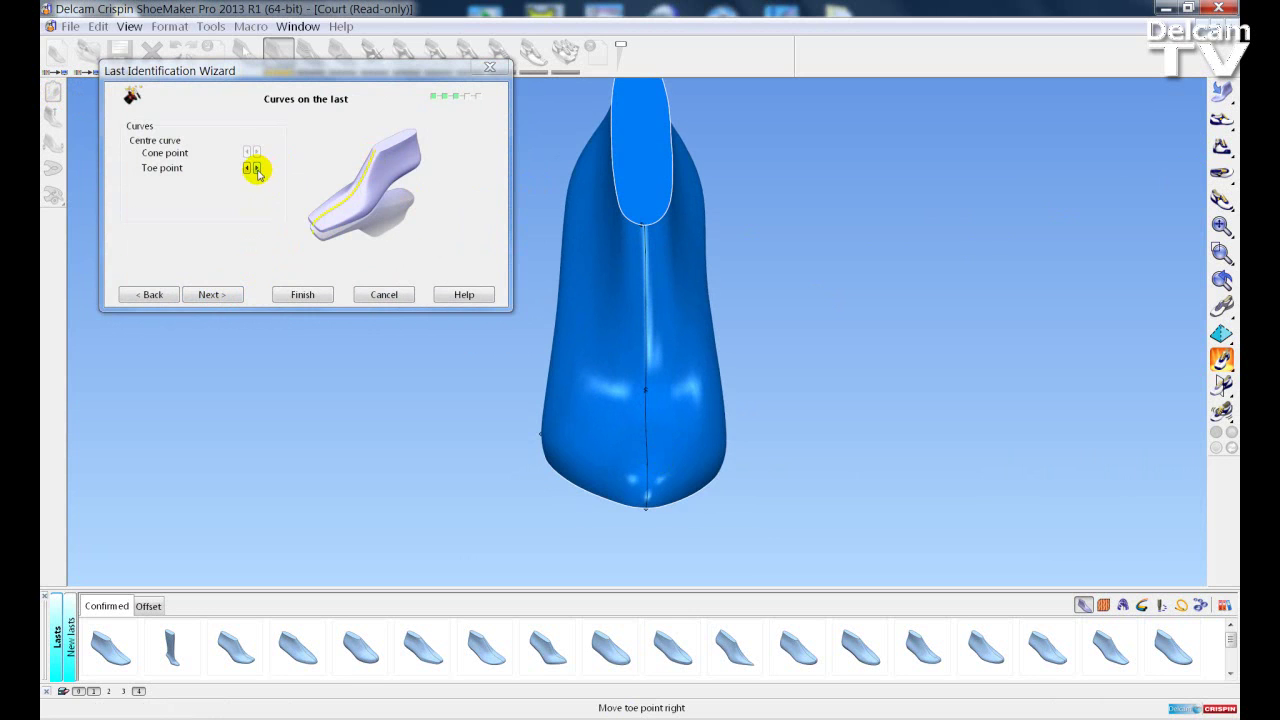
pyautogui.click(257, 170)
pyautogui.click(257, 170)
pyautogui.click(257, 171)
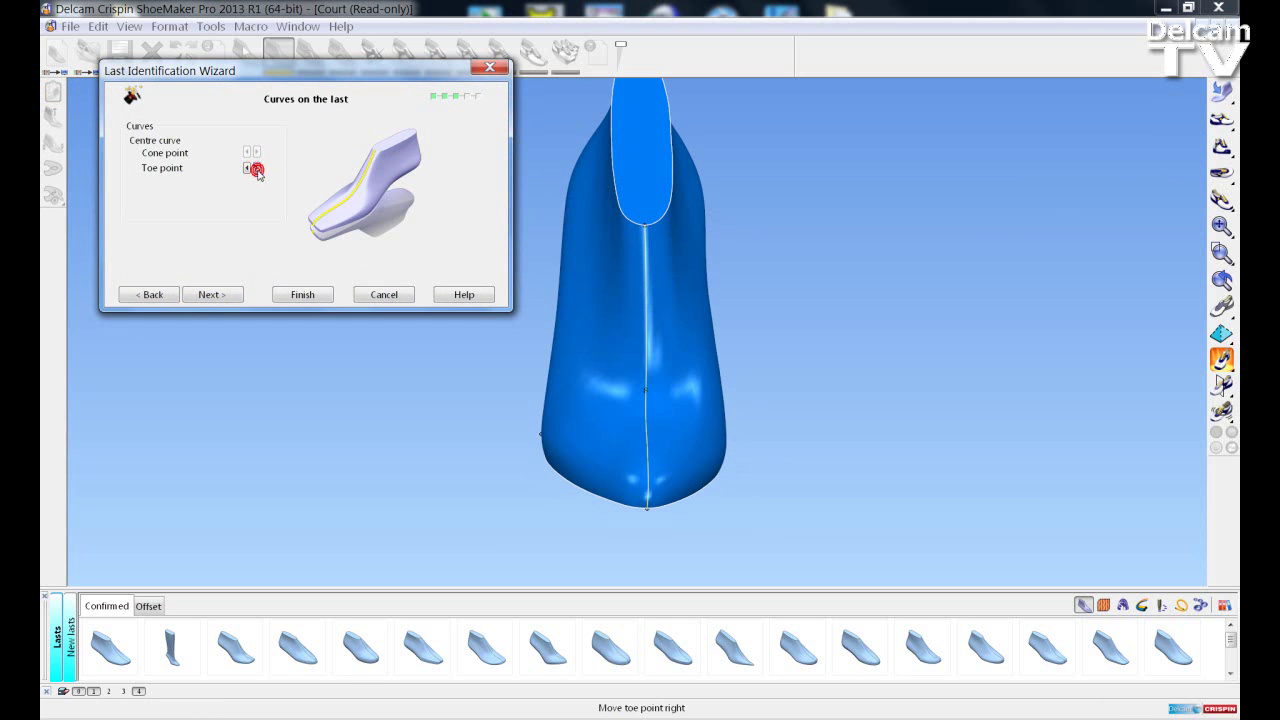
pyautogui.click(257, 170)
pyautogui.click(257, 170)
pyautogui.click(257, 171)
pyautogui.click(257, 170)
pyautogui.click(257, 170)
pyautogui.click(257, 170)
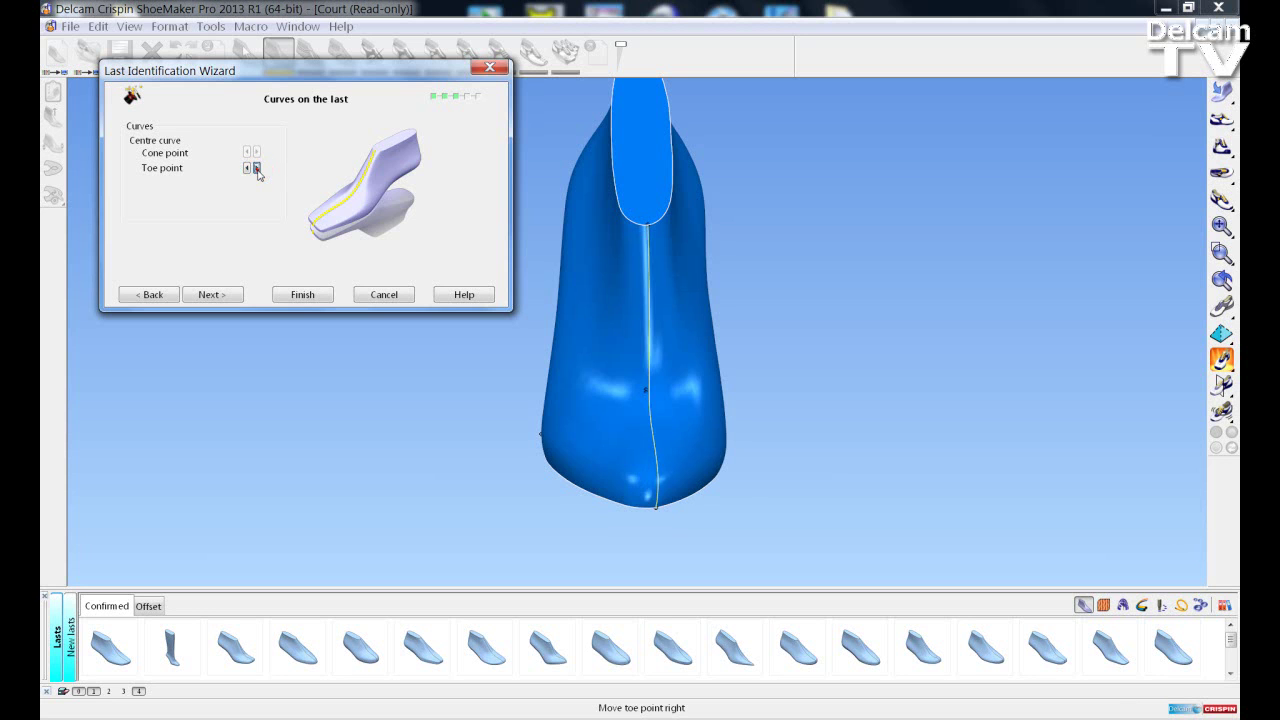
pyautogui.click(257, 170)
pyautogui.click(257, 170)
pyautogui.click(257, 170)
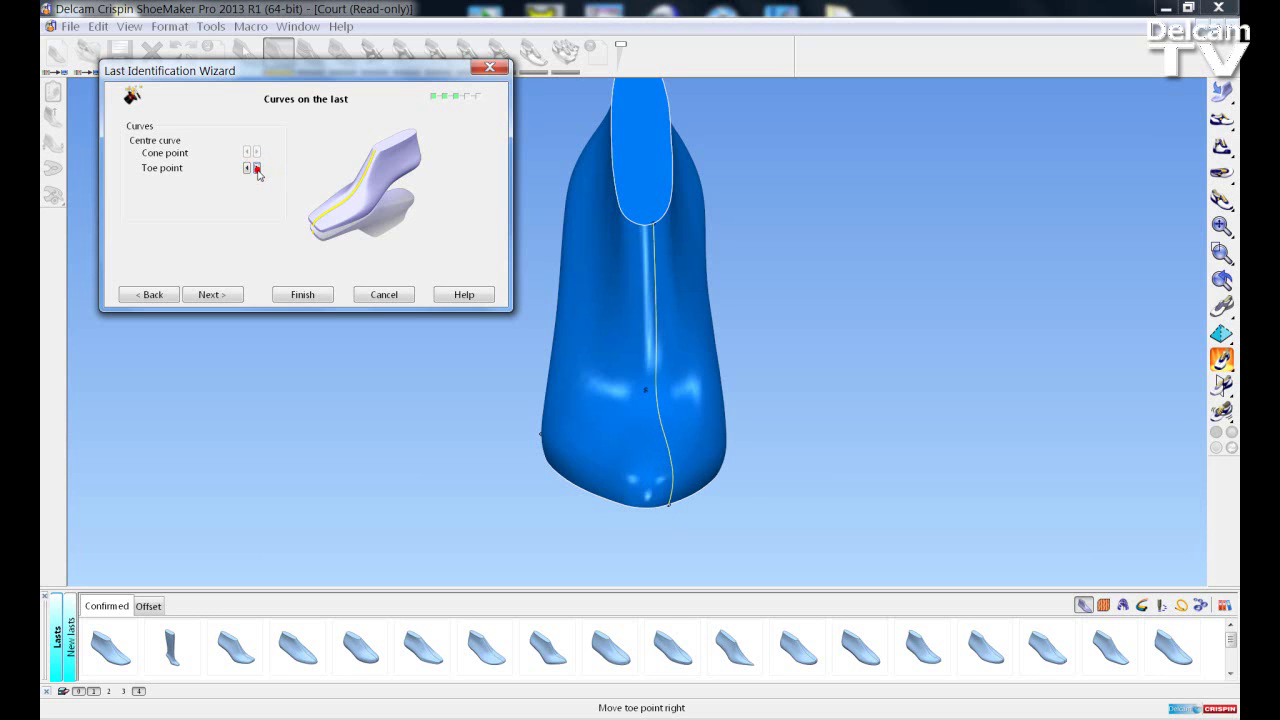
pyautogui.click(257, 170)
pyautogui.click(257, 170)
pyautogui.click(257, 170)
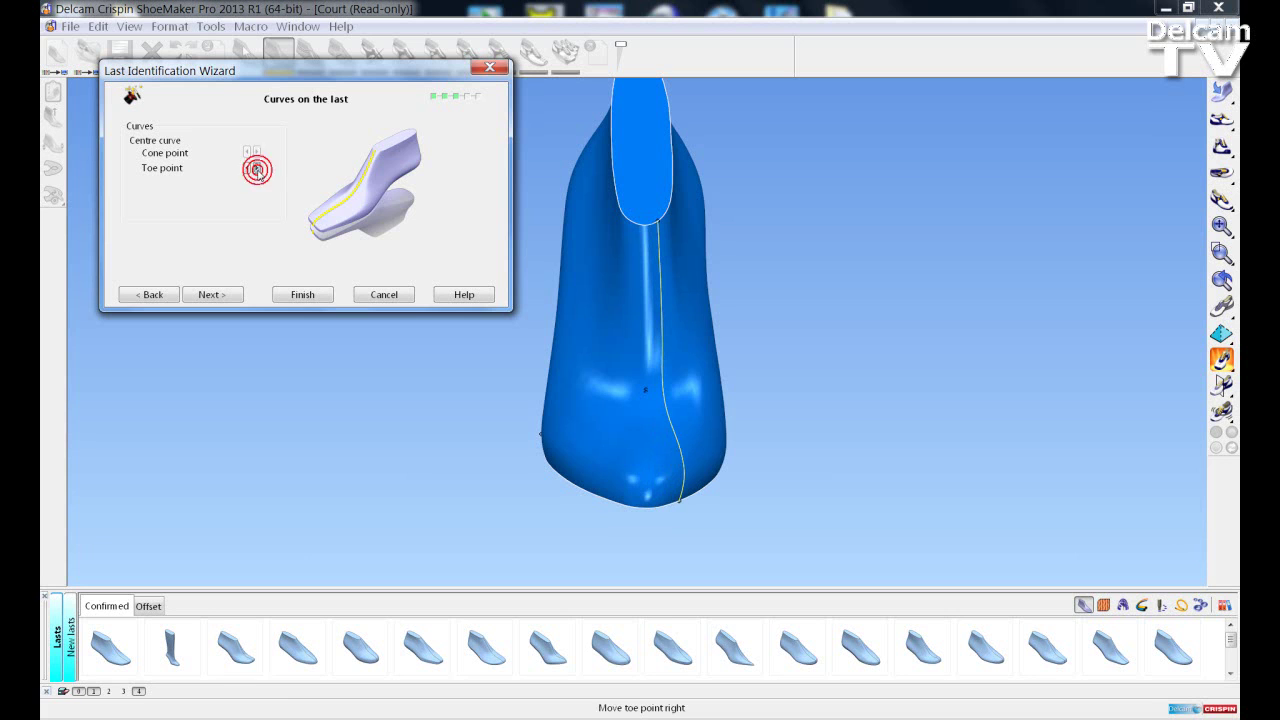
# Bring the toe point back left onto the centre curve and continue to Last Orientation.
pyautogui.click(247, 168)
pyautogui.click(247, 168)
pyautogui.click(247, 168)
pyautogui.click(247, 168)
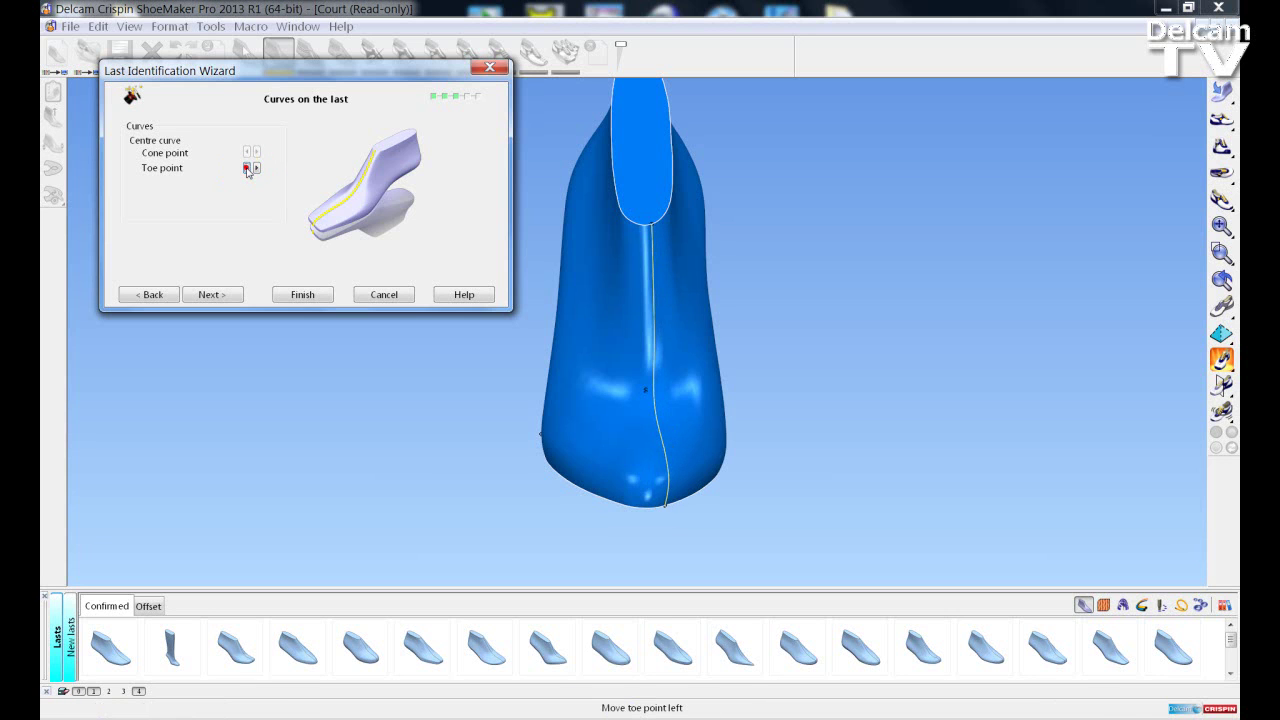
pyautogui.click(247, 168)
pyautogui.click(247, 168)
pyautogui.click(247, 168)
pyautogui.click(247, 168)
pyautogui.click(247, 168)
pyautogui.click(247, 168)
pyautogui.click(247, 168)
pyautogui.click(247, 168)
pyautogui.click(247, 168)
pyautogui.click(229, 294)
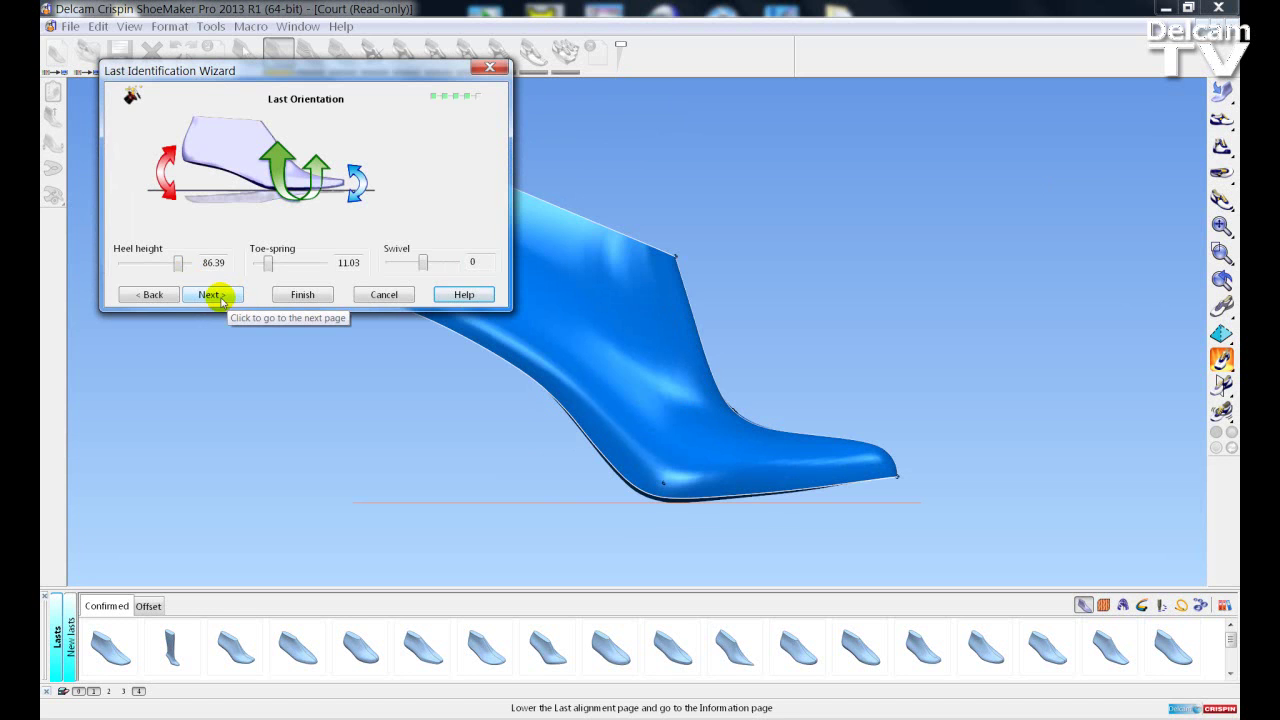
# Accept the orientation and attributes (Right, UK Women size 5) to finish identifying the last.
pyautogui.click(221, 297)
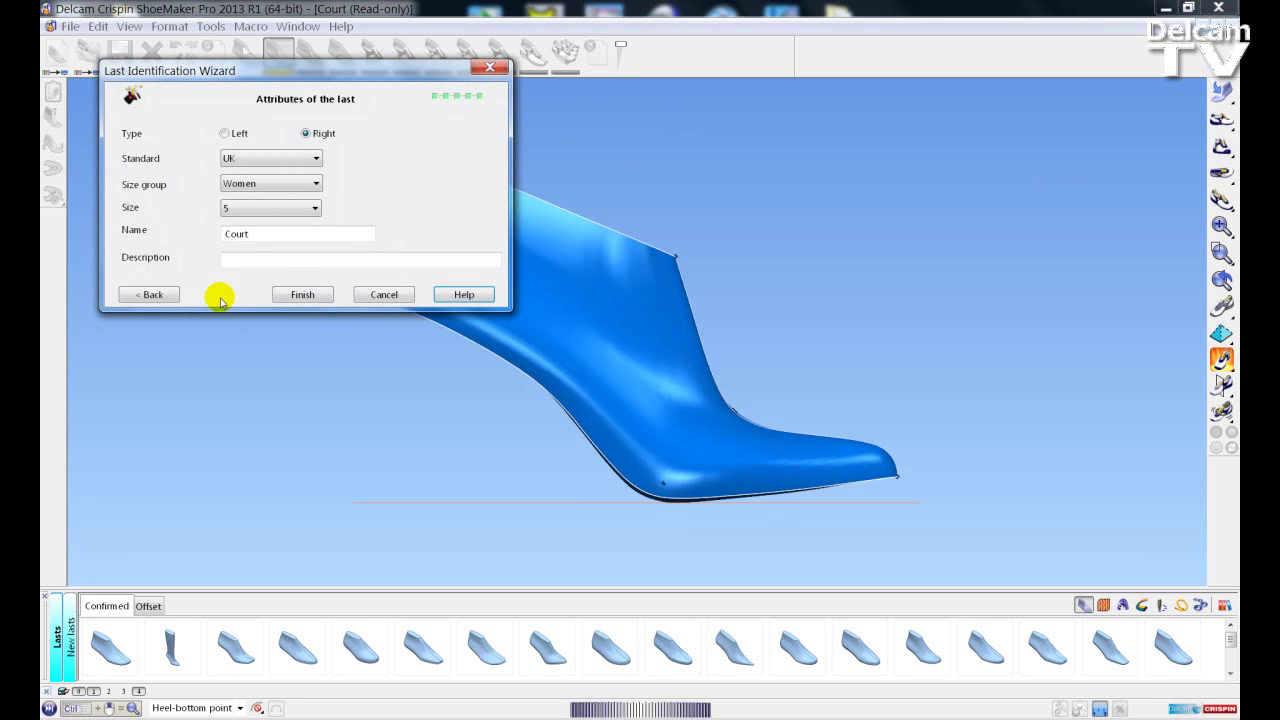
pyautogui.click(284, 297)
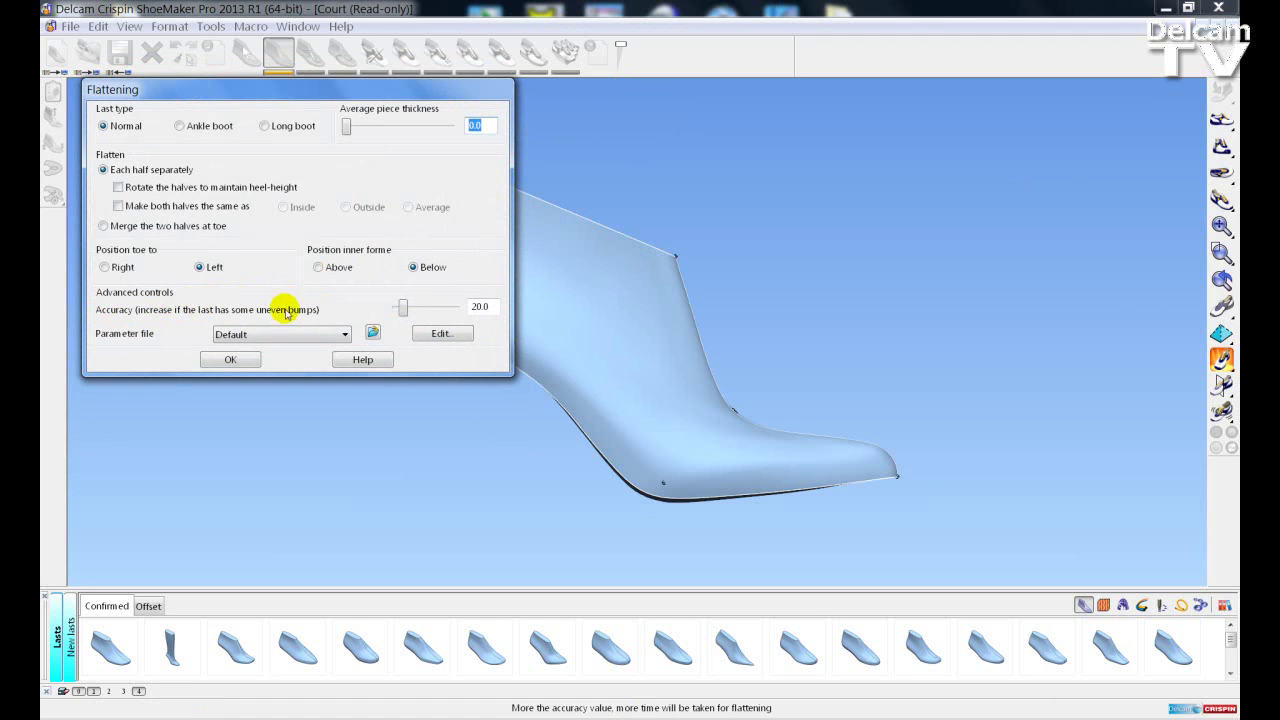
pyautogui.moveTo(402, 308)
pyautogui.mouseDown()
pyautogui.moveTo(448, 312)
pyautogui.moveTo(410, 312)
pyautogui.mouseUp()
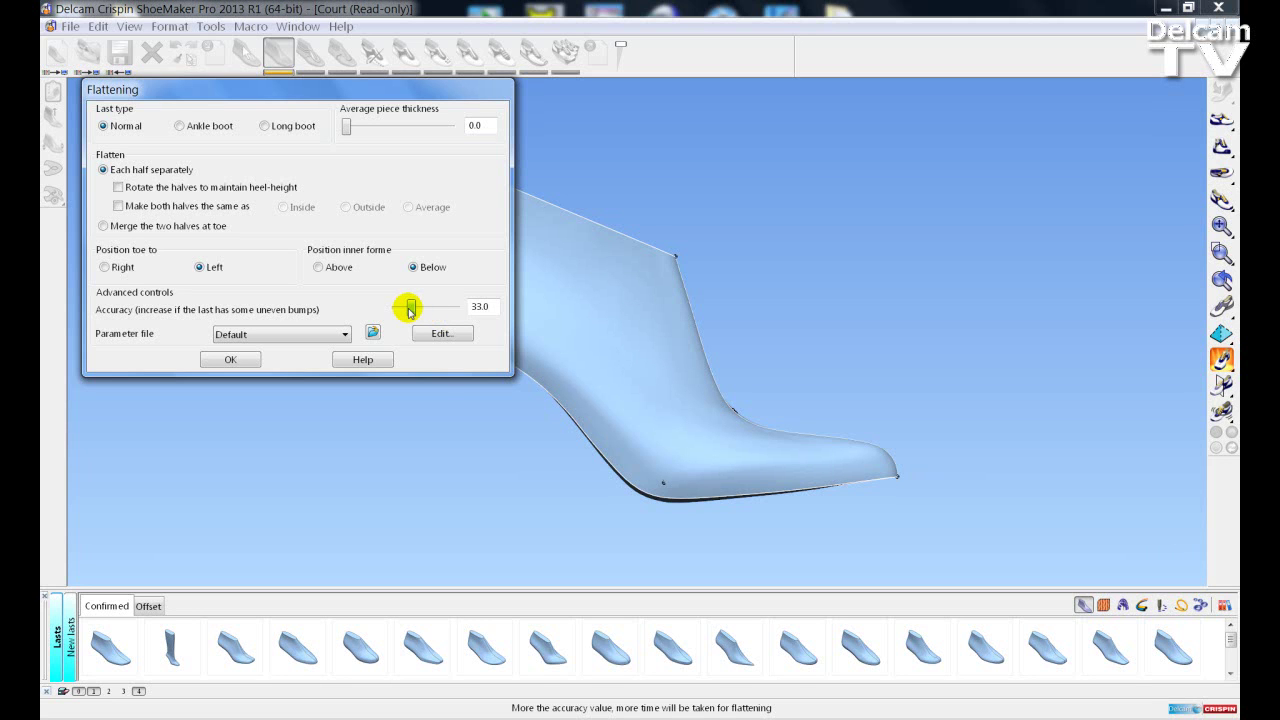
pyautogui.moveTo(410, 310); pyautogui.dragTo(444, 313)
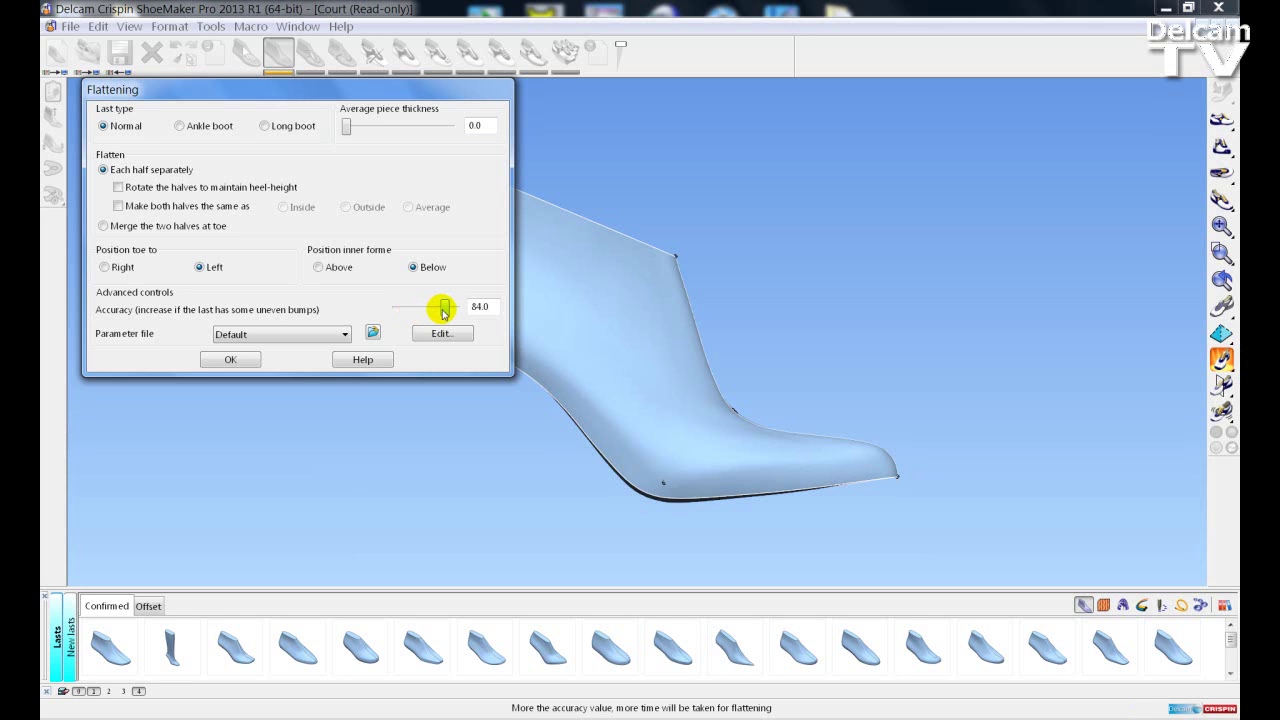
pyautogui.moveTo(444, 313); pyautogui.dragTo(403, 313)
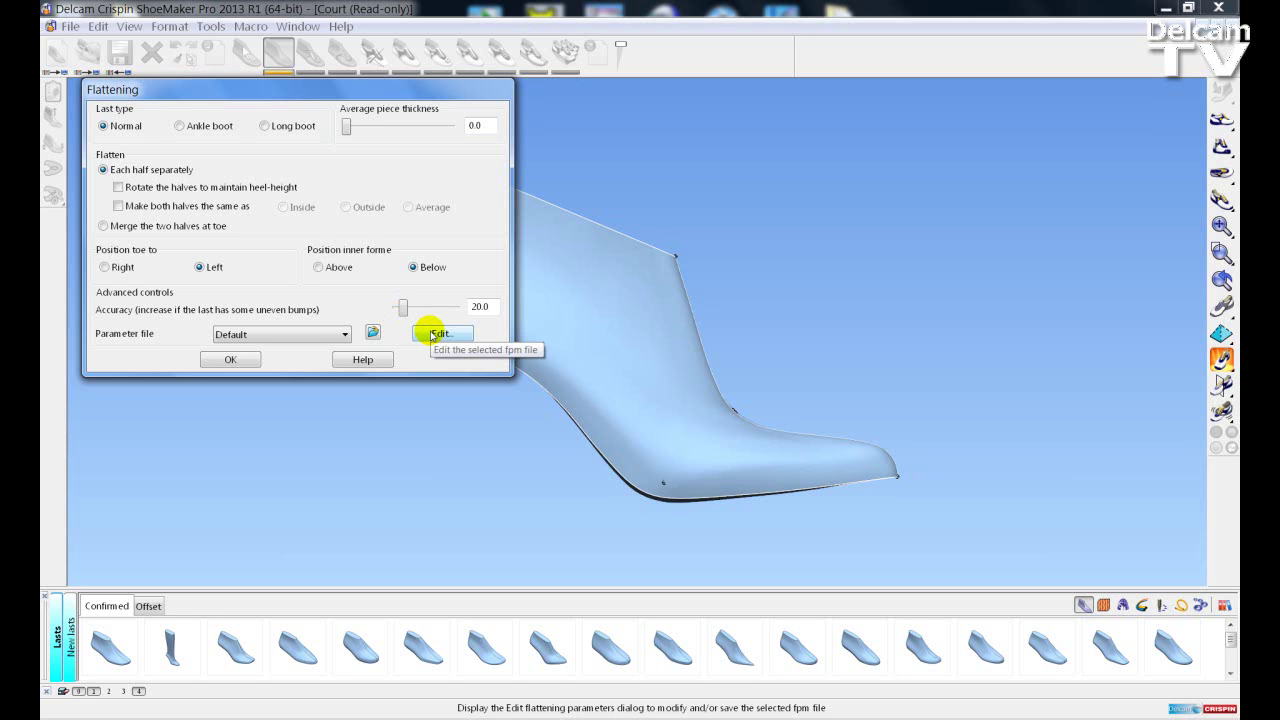
# Open the Default parameter file in the Edit flattening parameters dialog and move it left.
pyautogui.click(432, 335)
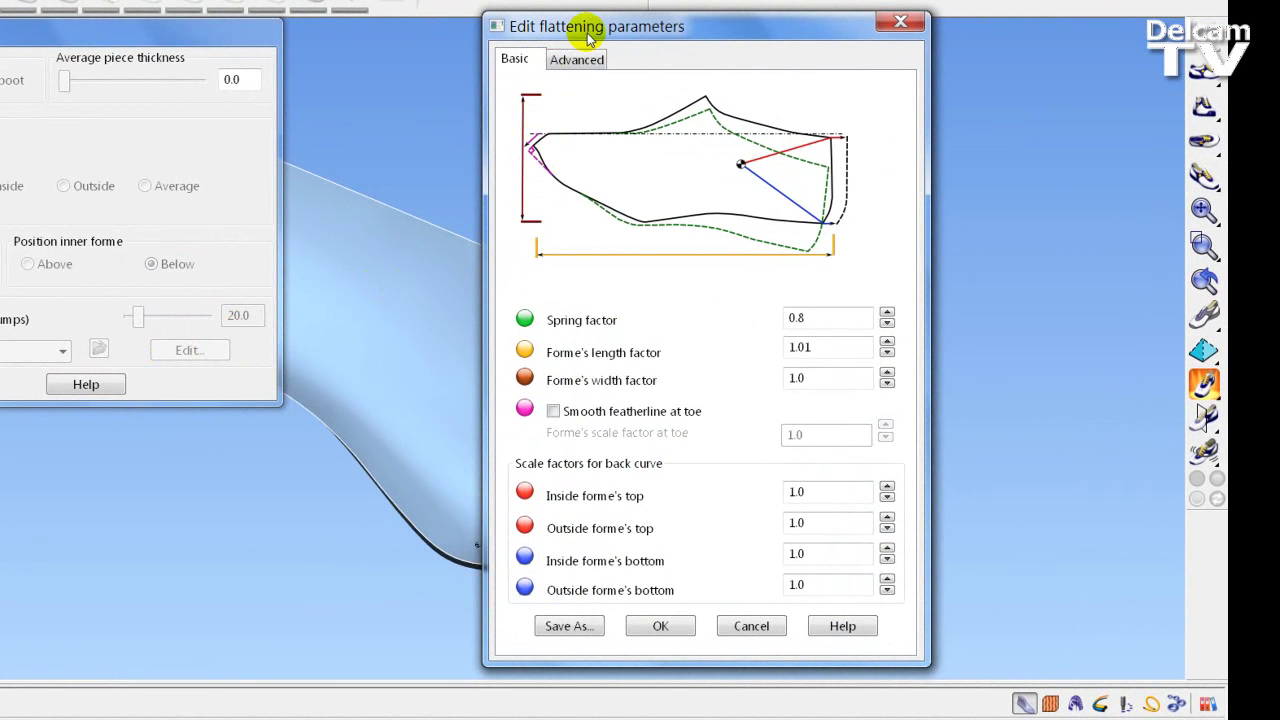
pyautogui.moveTo(621, 33); pyautogui.dragTo(475, 35)
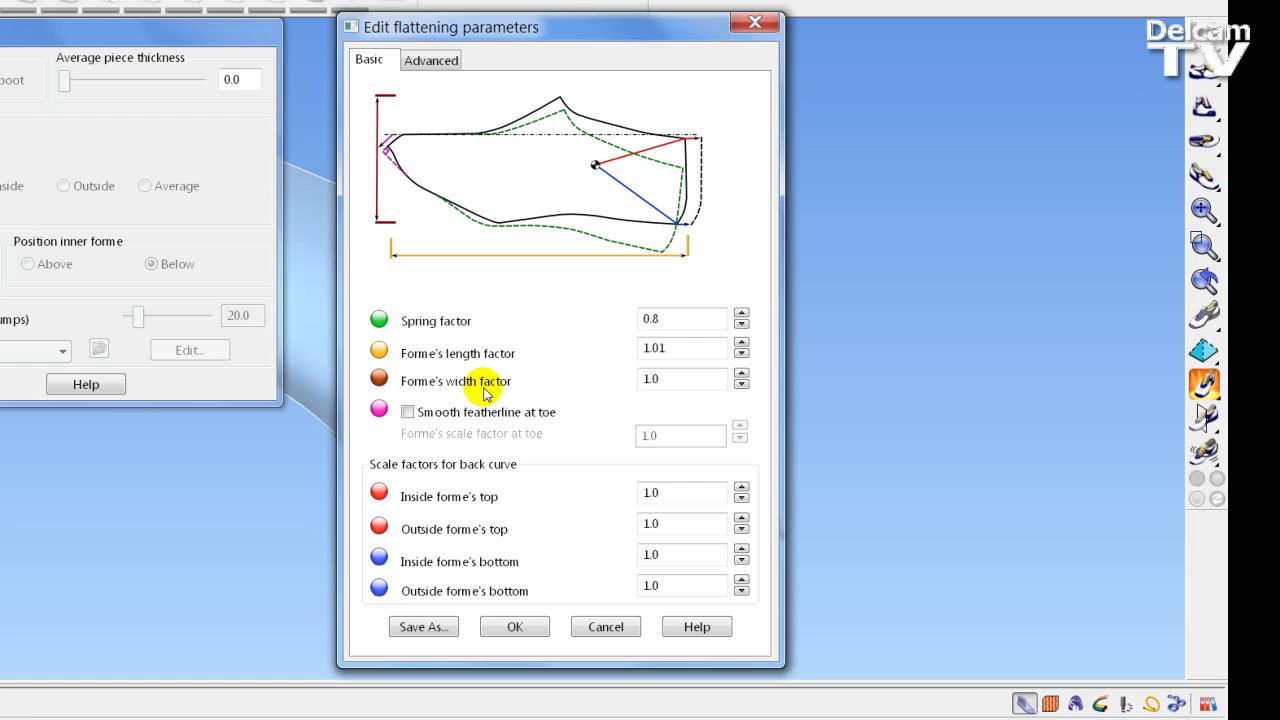
# Enable Smooth featherline at toe, then view the Advanced flattening parameters.
pyautogui.click(408, 413)
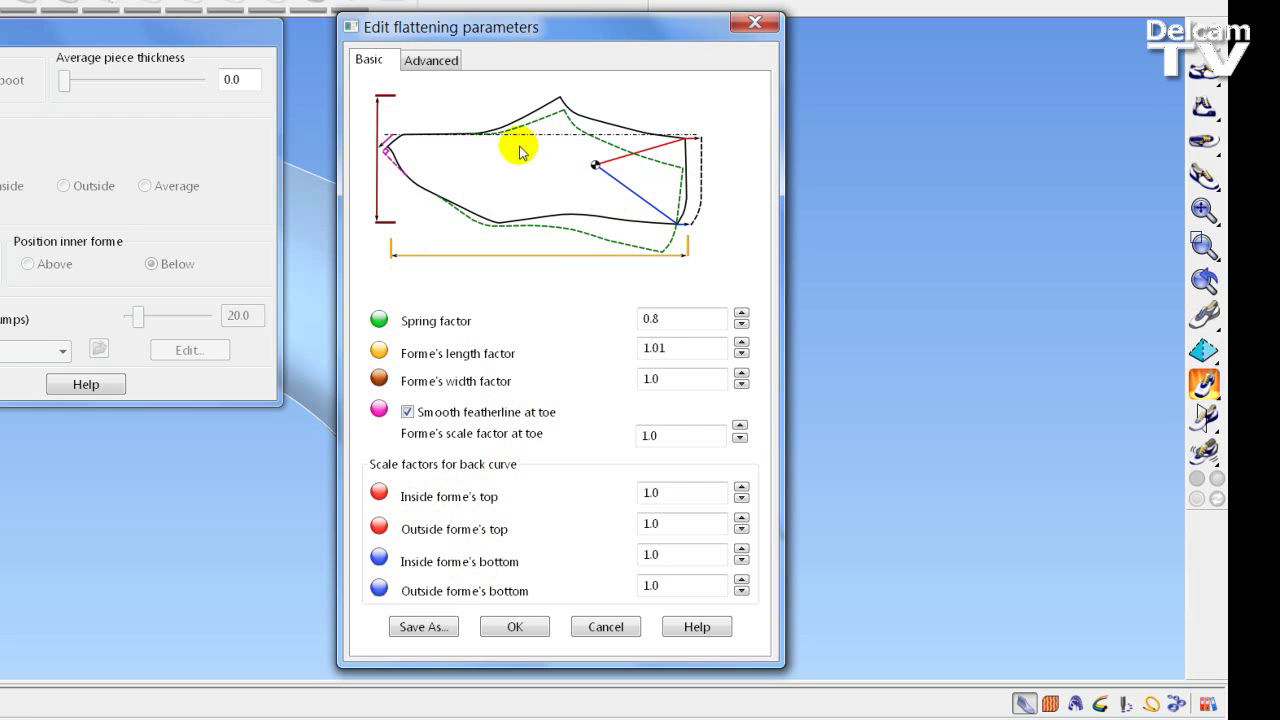
pyautogui.click(425, 62)
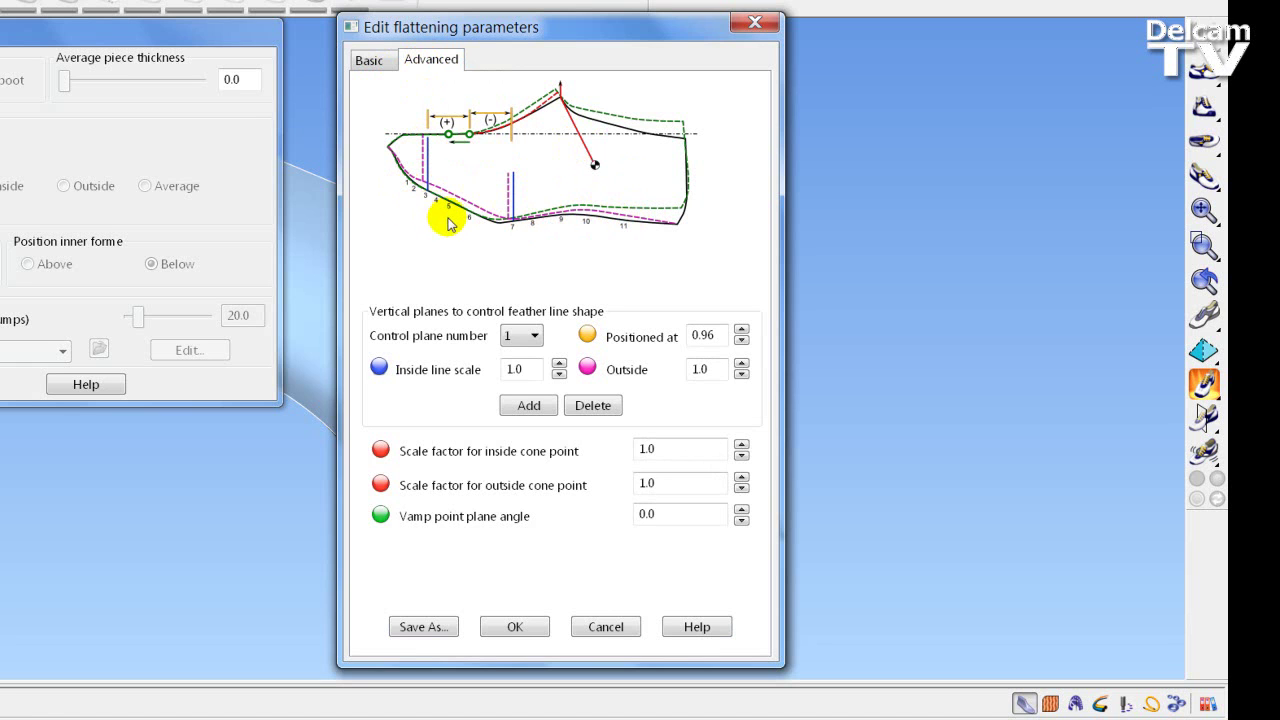
# Keep control plane 1 selected and raise its position from 0.96 to 0.99.
pyautogui.click(536, 337)
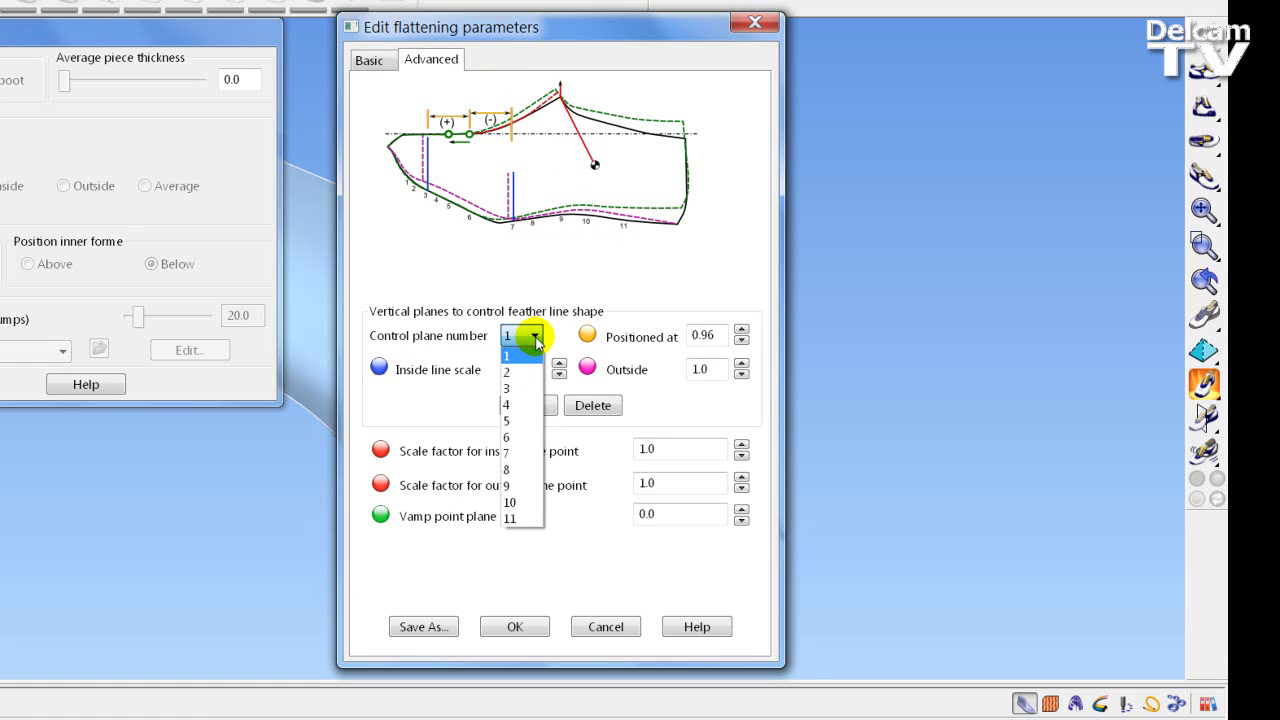
pyautogui.click(536, 341)
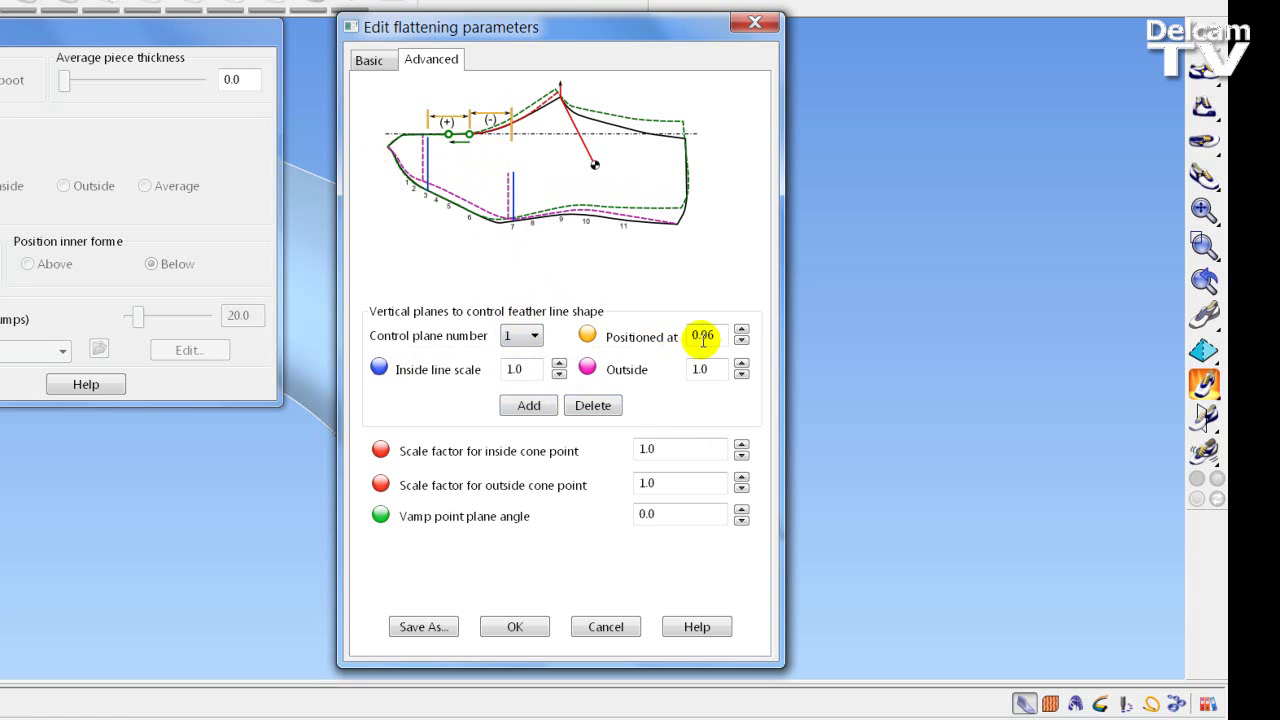
pyautogui.click(741, 329)
pyautogui.click(741, 329)
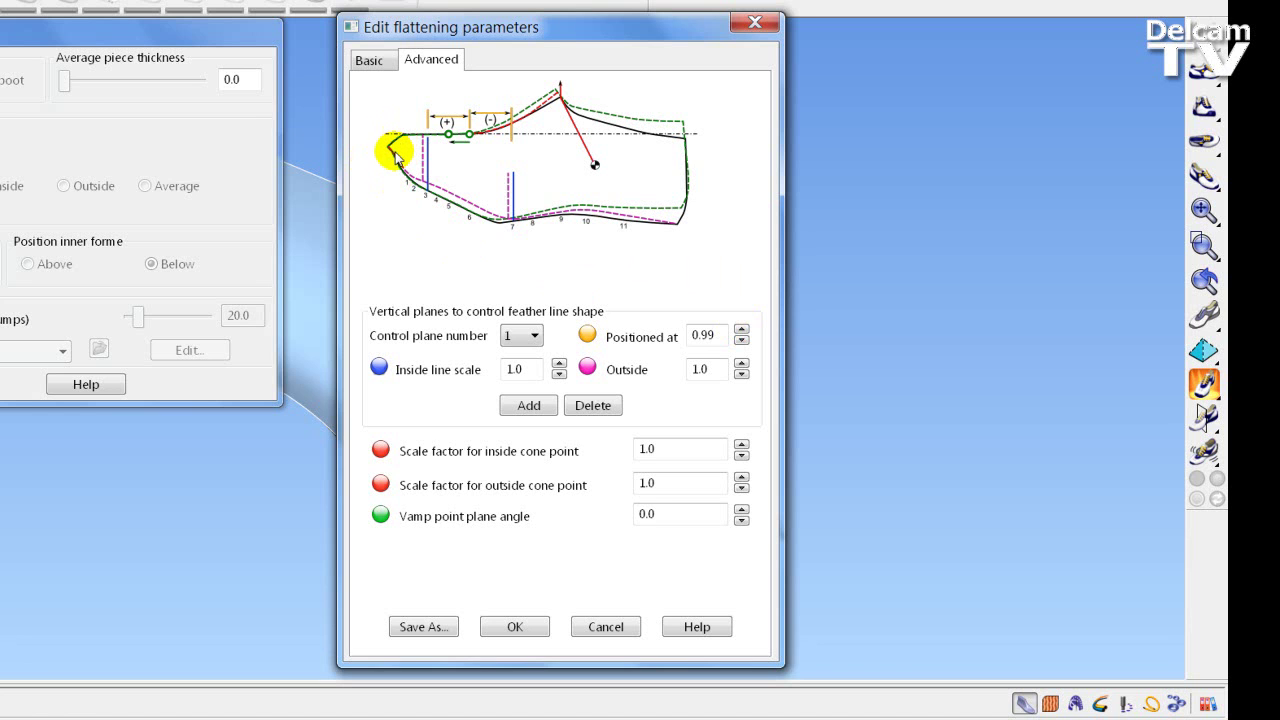
pyautogui.click(529, 336)
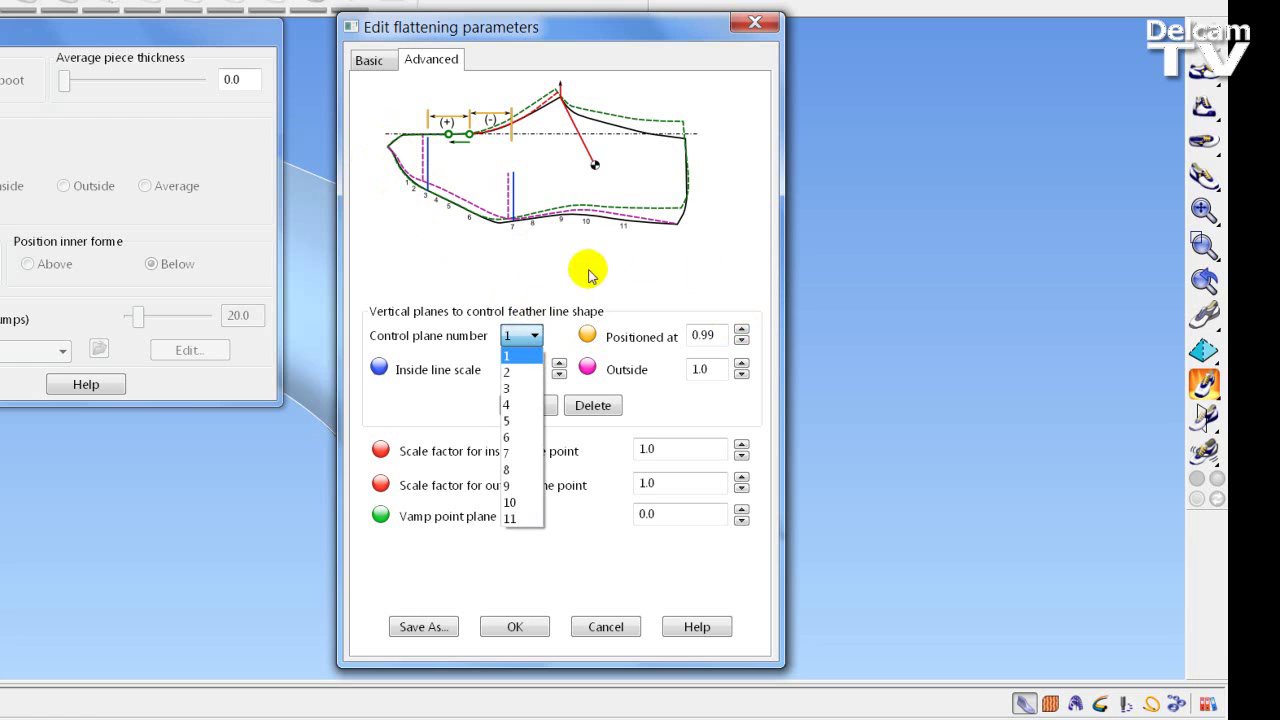
# Switch to control plane 6 and raise its inside line scale from 1.06 to 1.08.
pyautogui.click(521, 518)
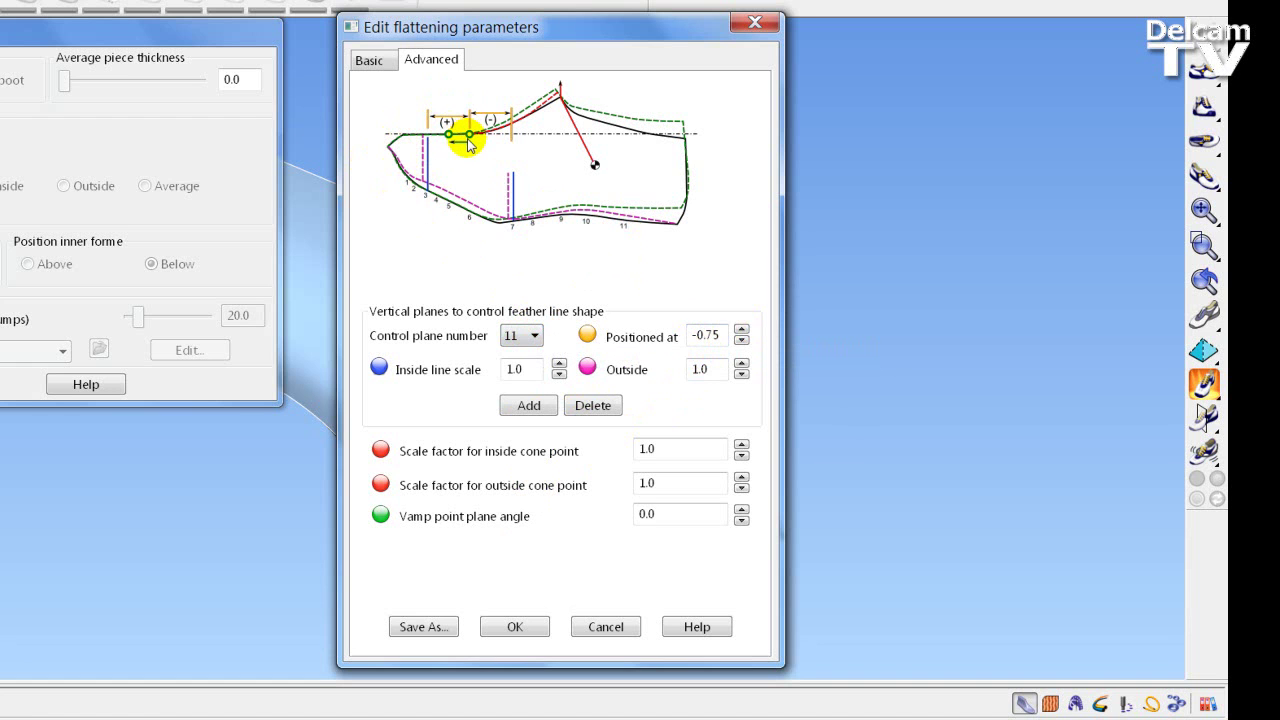
pyautogui.click(527, 336)
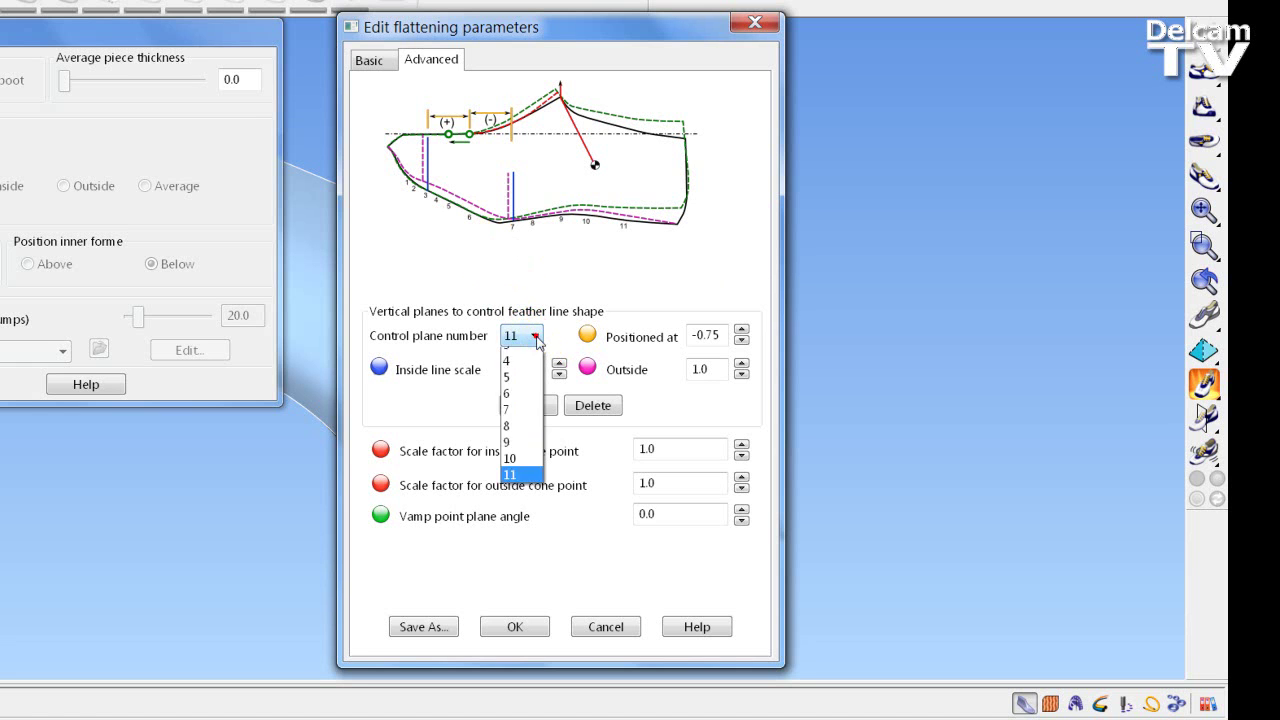
pyautogui.click(514, 437)
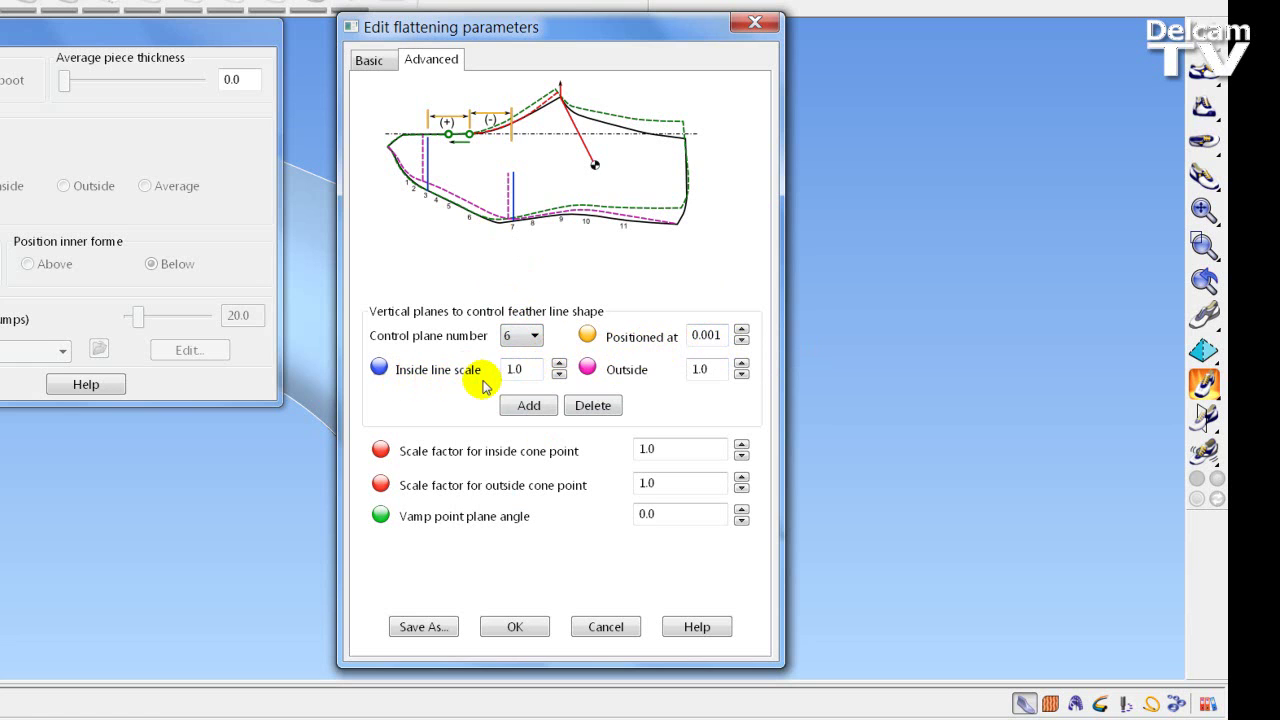
pyautogui.click(558, 365)
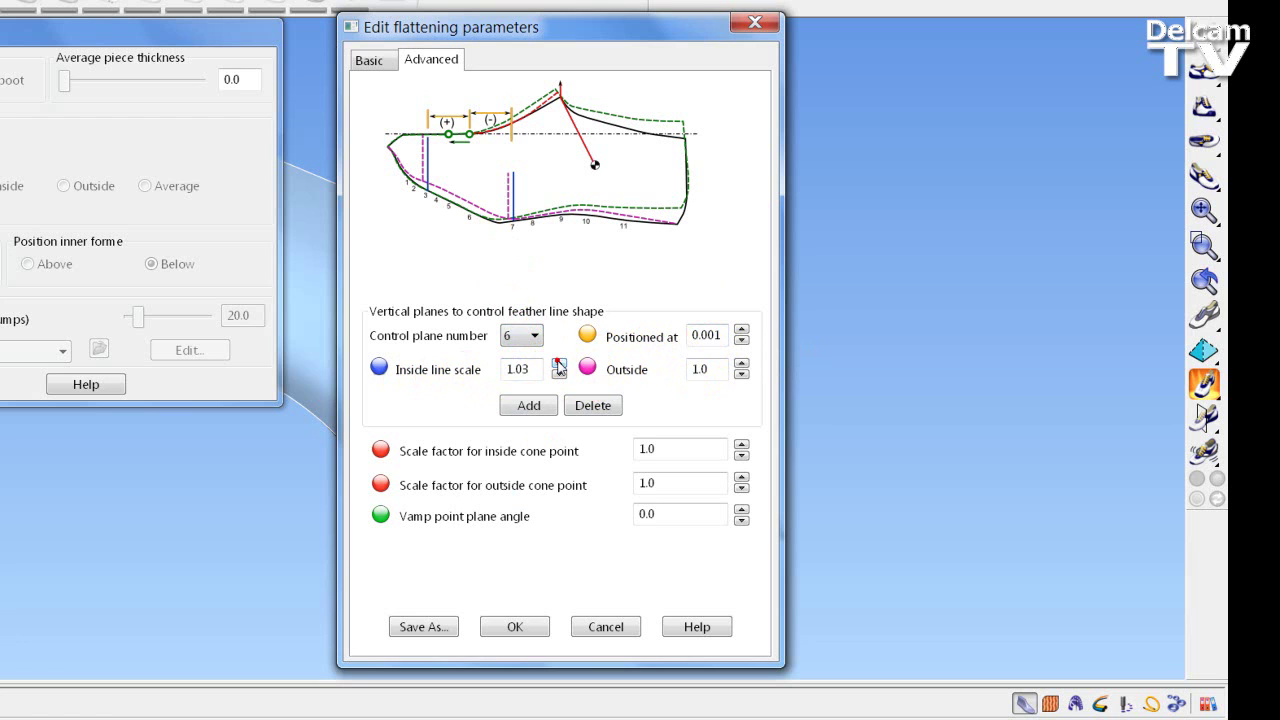
pyautogui.click(558, 367)
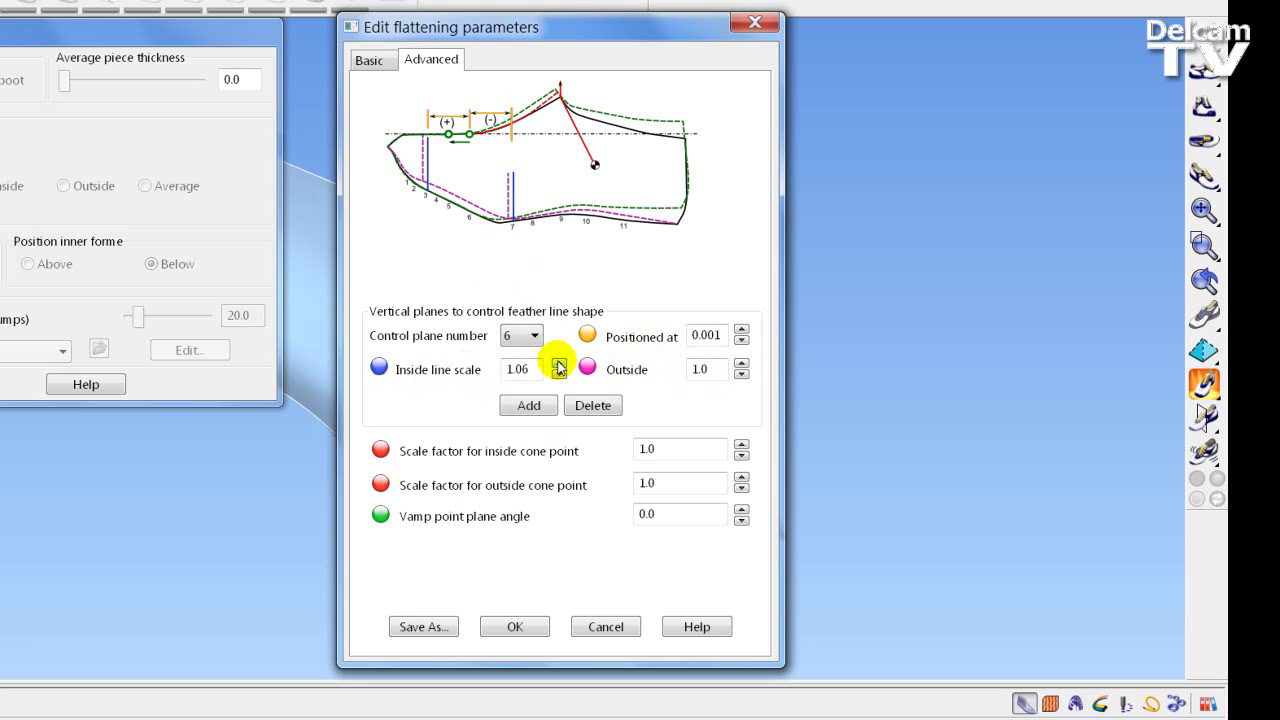
pyautogui.click(558, 365)
pyautogui.click(558, 365)
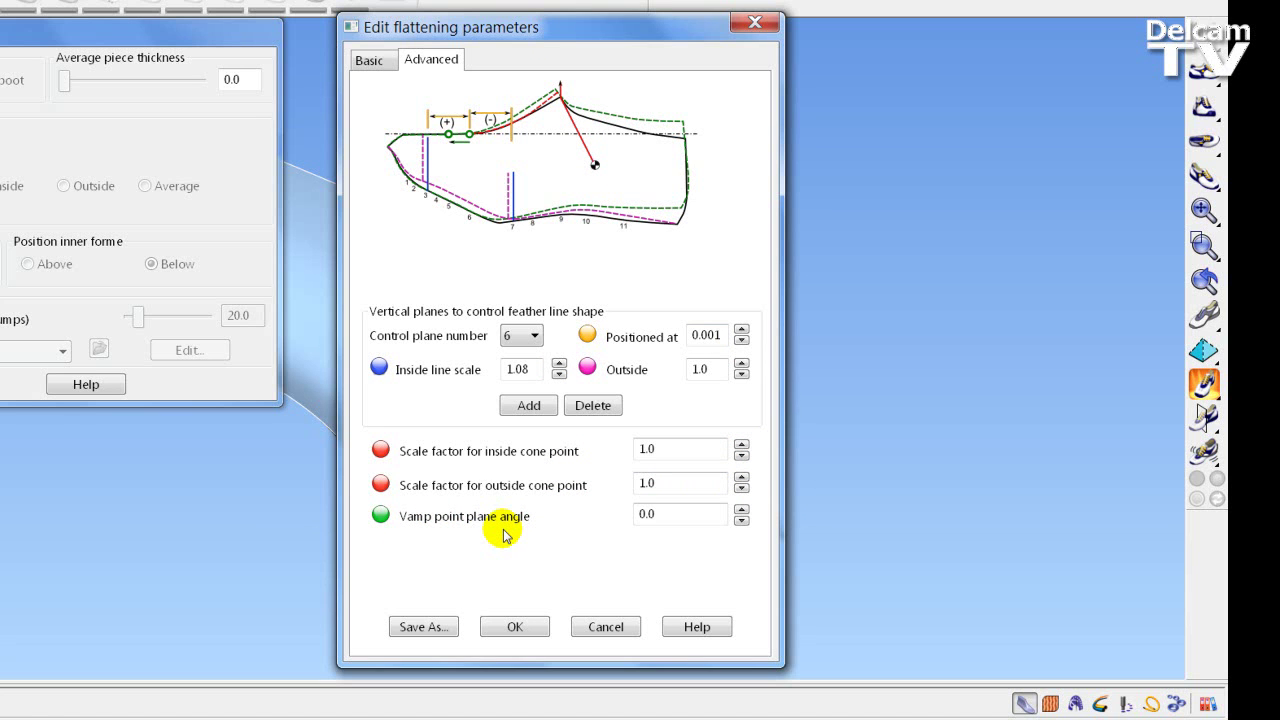
# Raise the vamp point plane angle from 0.0 to 0.3, then go back to Basic parameters.
pyautogui.click(368, 59)
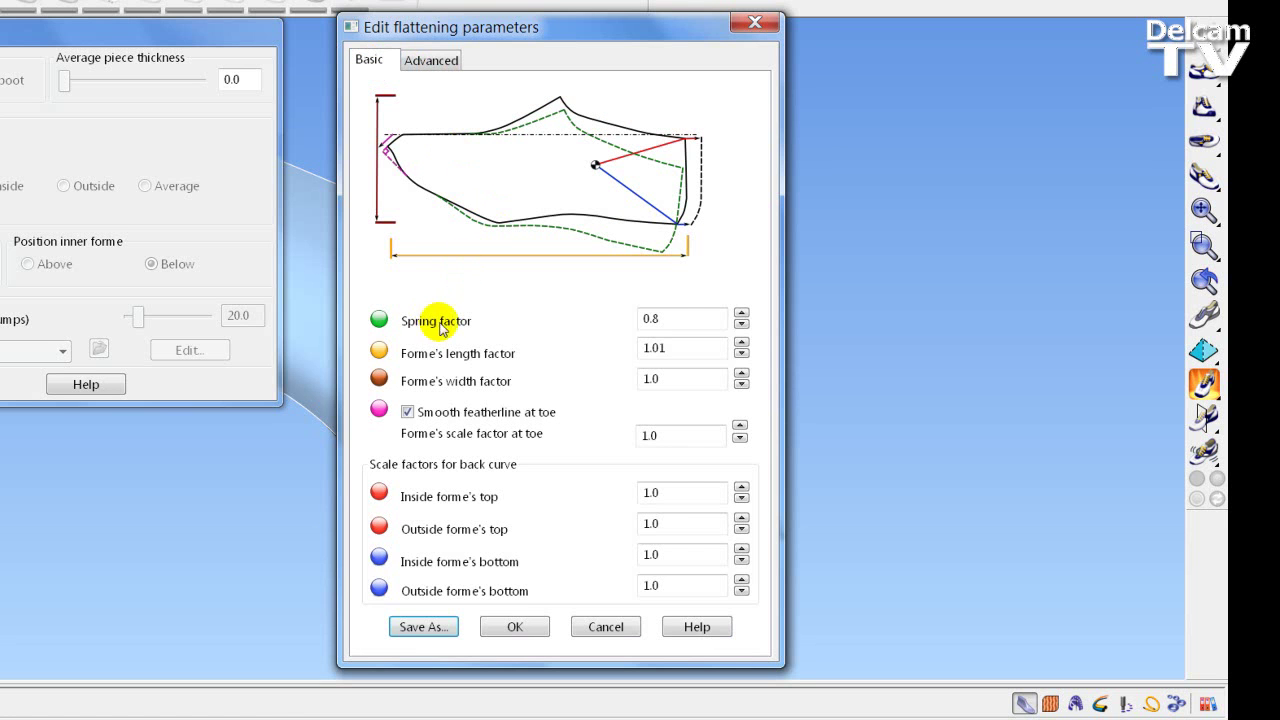
pyautogui.click(424, 60)
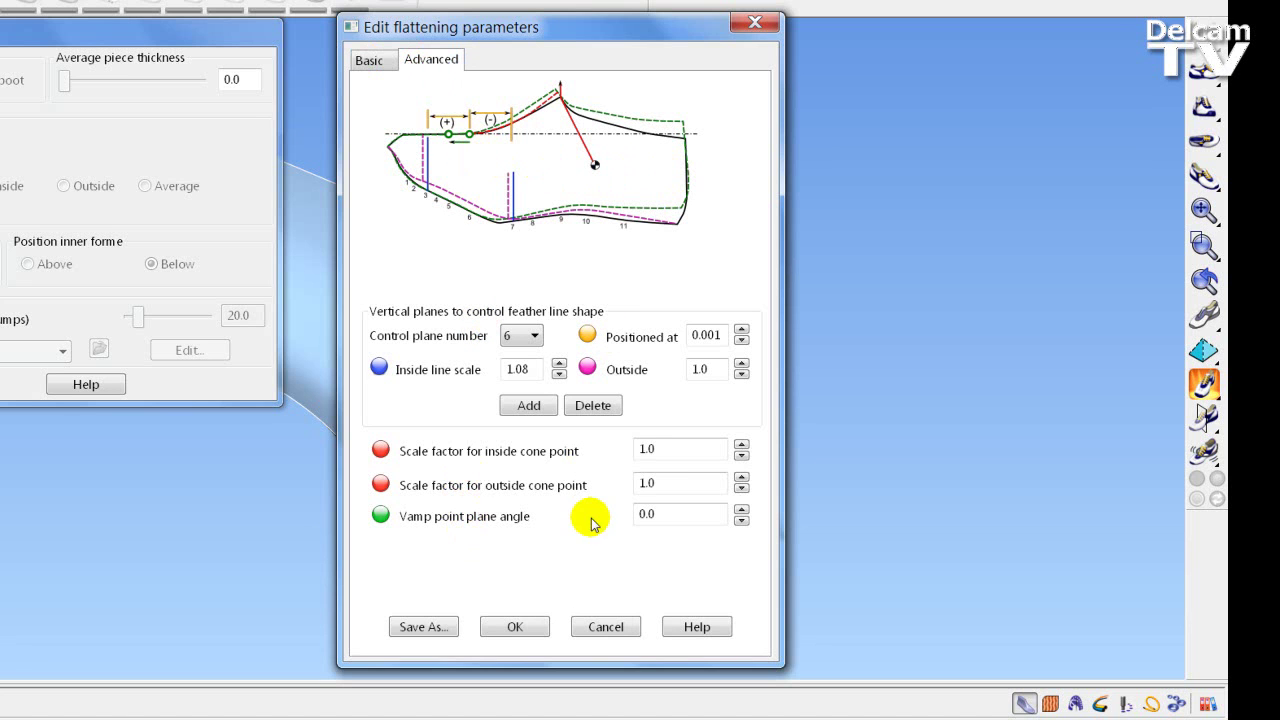
pyautogui.click(741, 510)
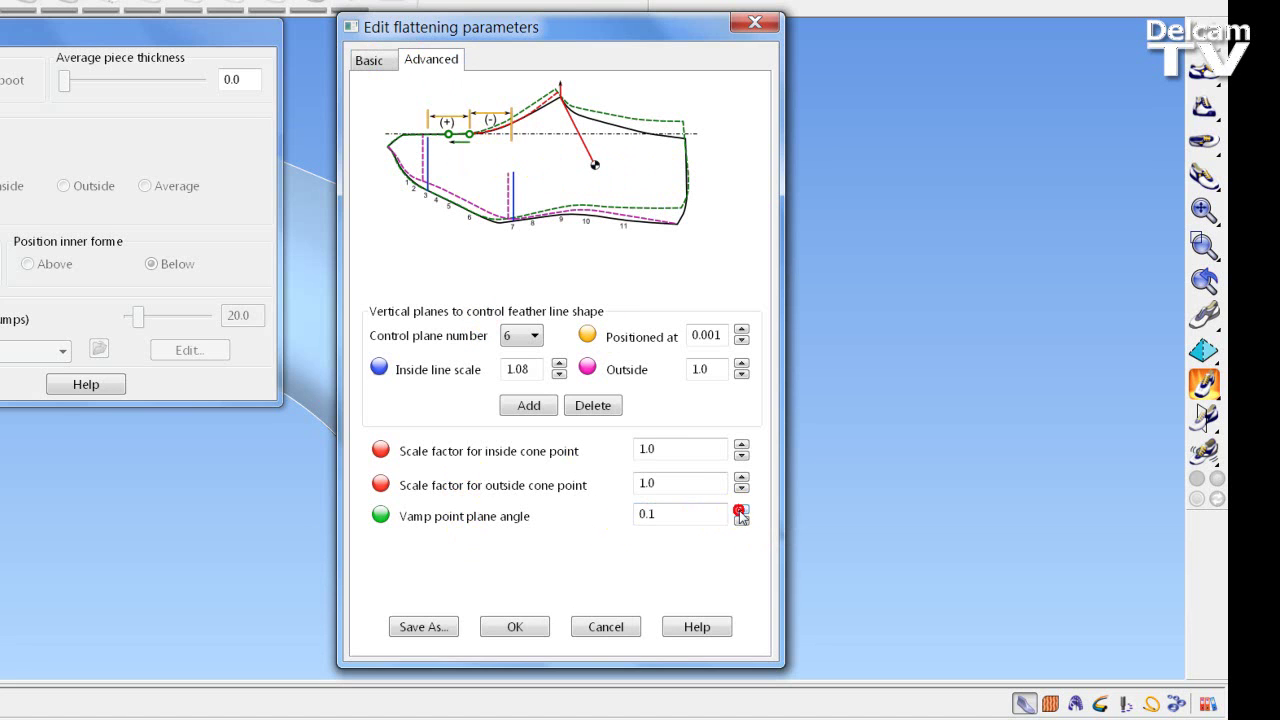
pyautogui.click(741, 510)
pyautogui.click(741, 510)
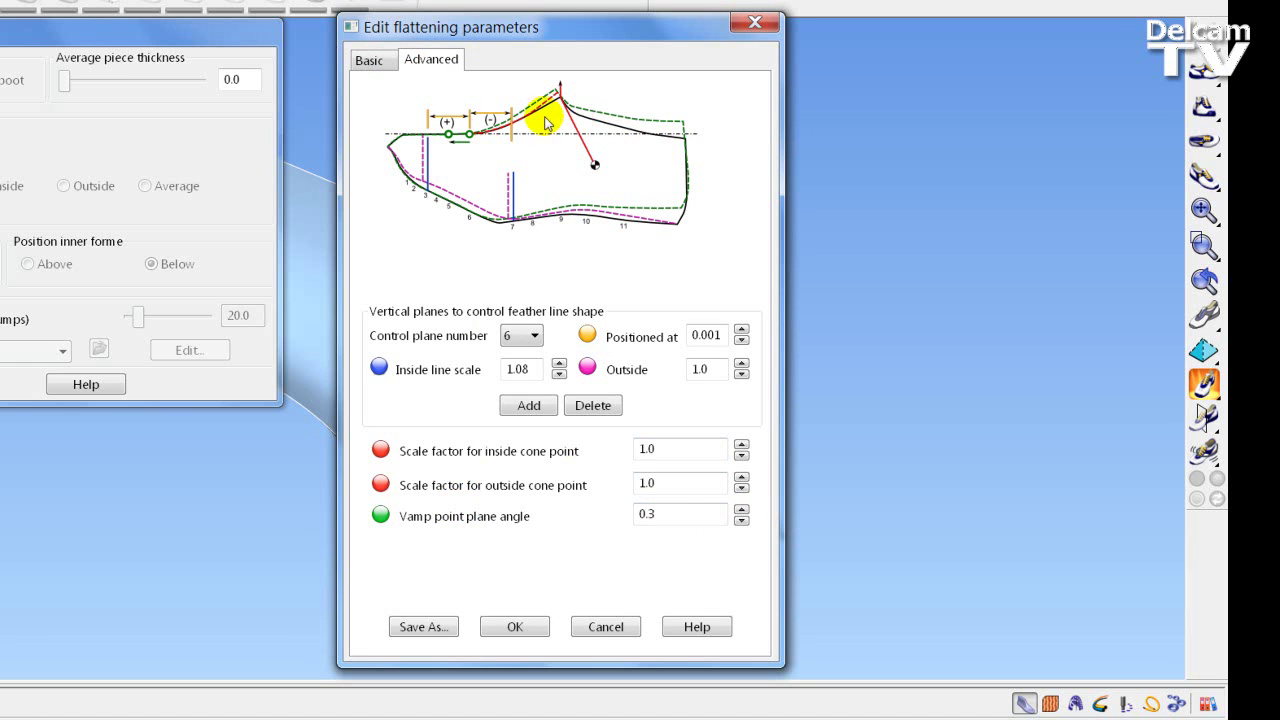
pyautogui.click(358, 63)
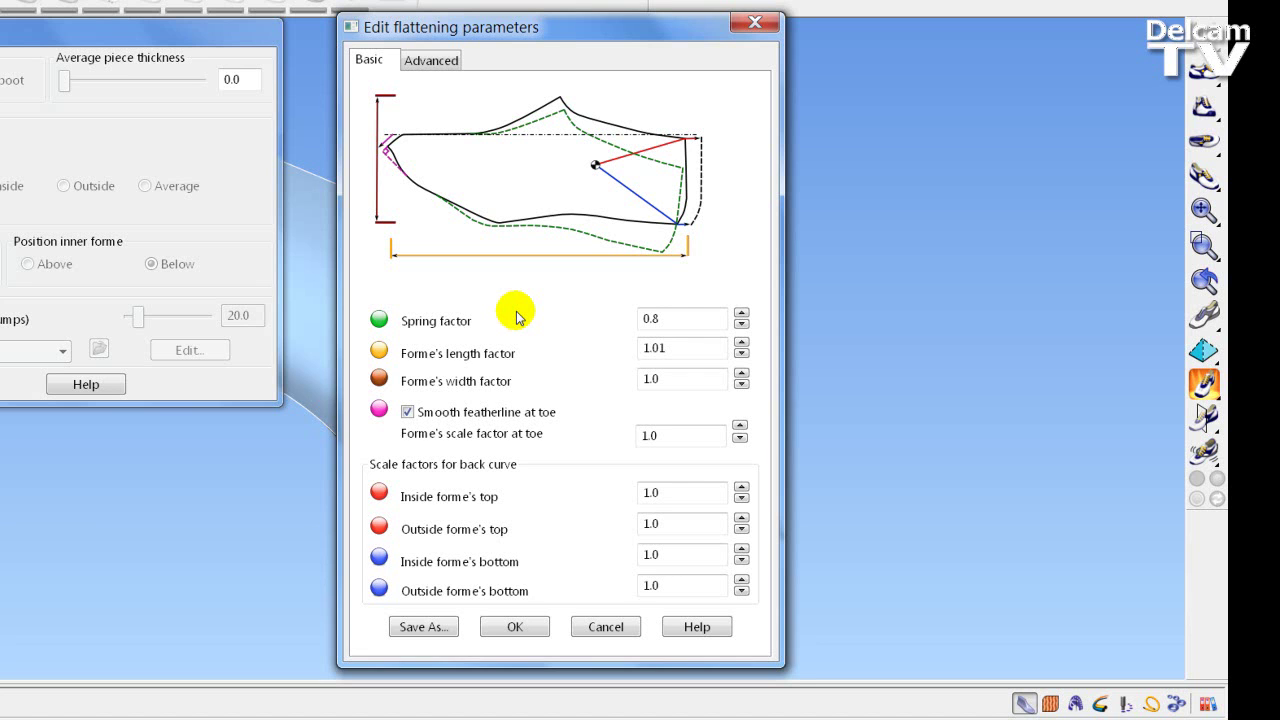
# Set the forme width factor to 1.03, save the parameters as 'Test', and confirm with OK.
pyautogui.click(740, 373)
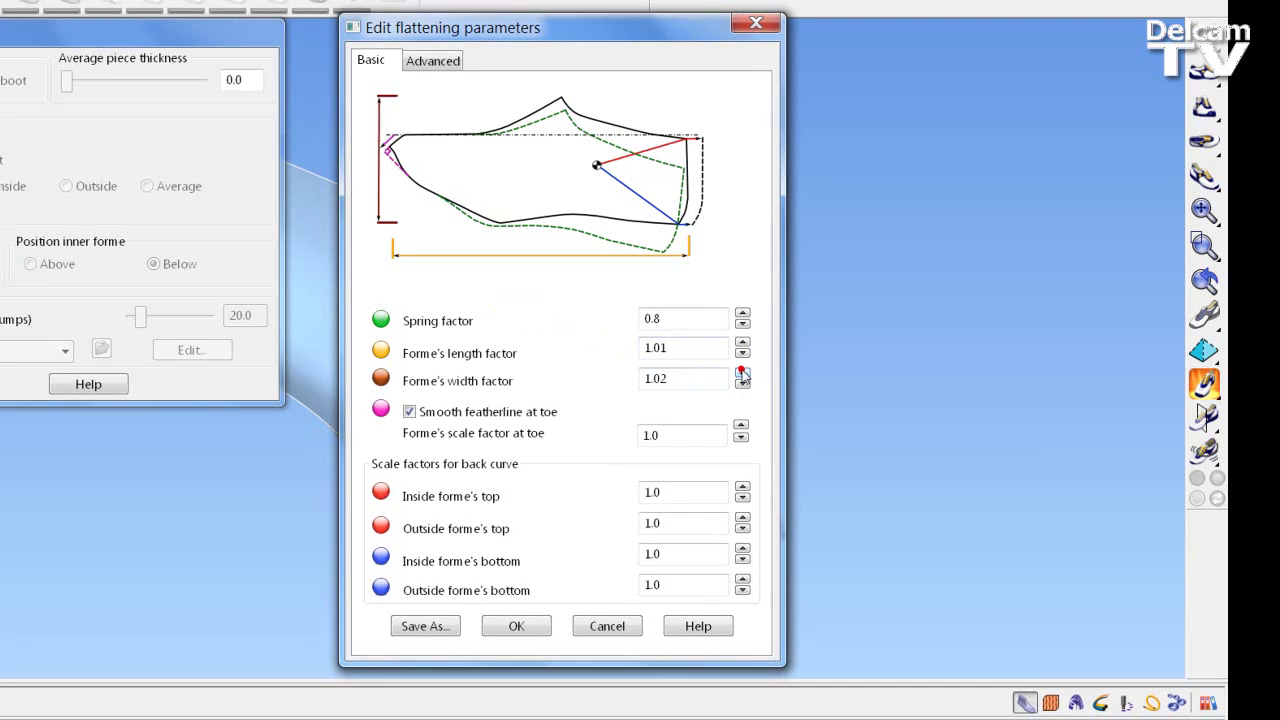
pyautogui.click(740, 373)
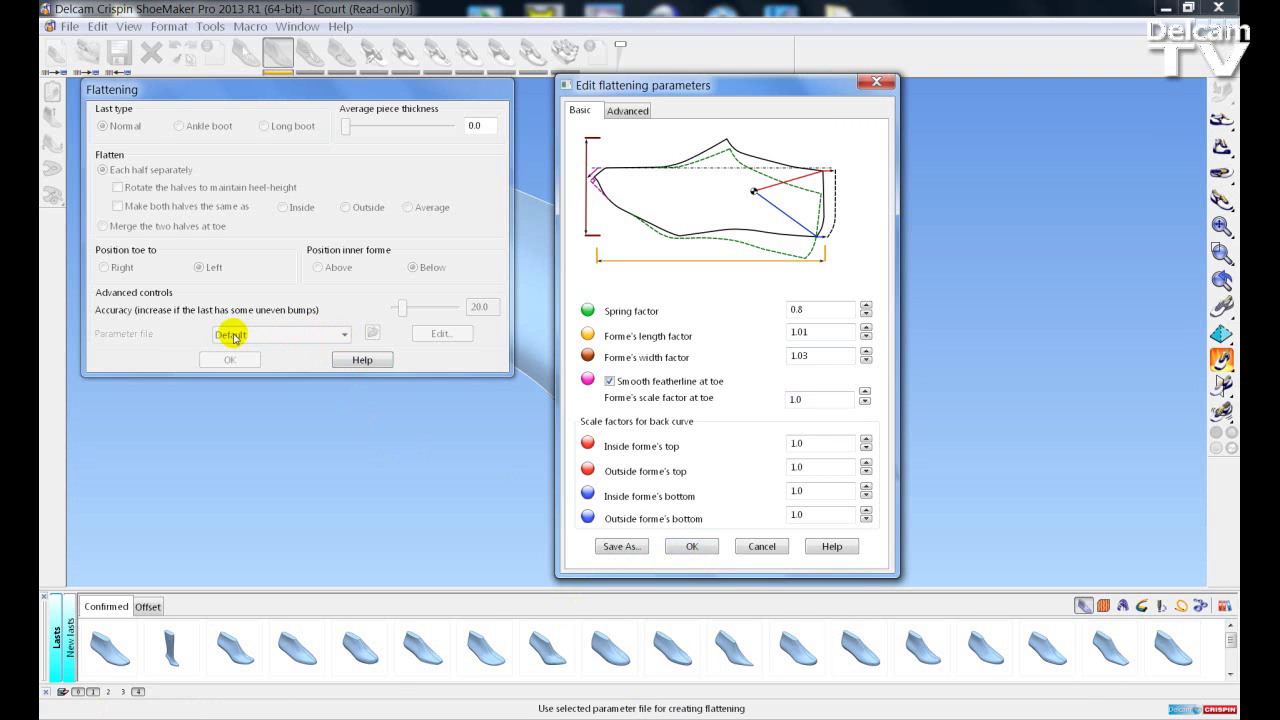
pyautogui.click(620, 546)
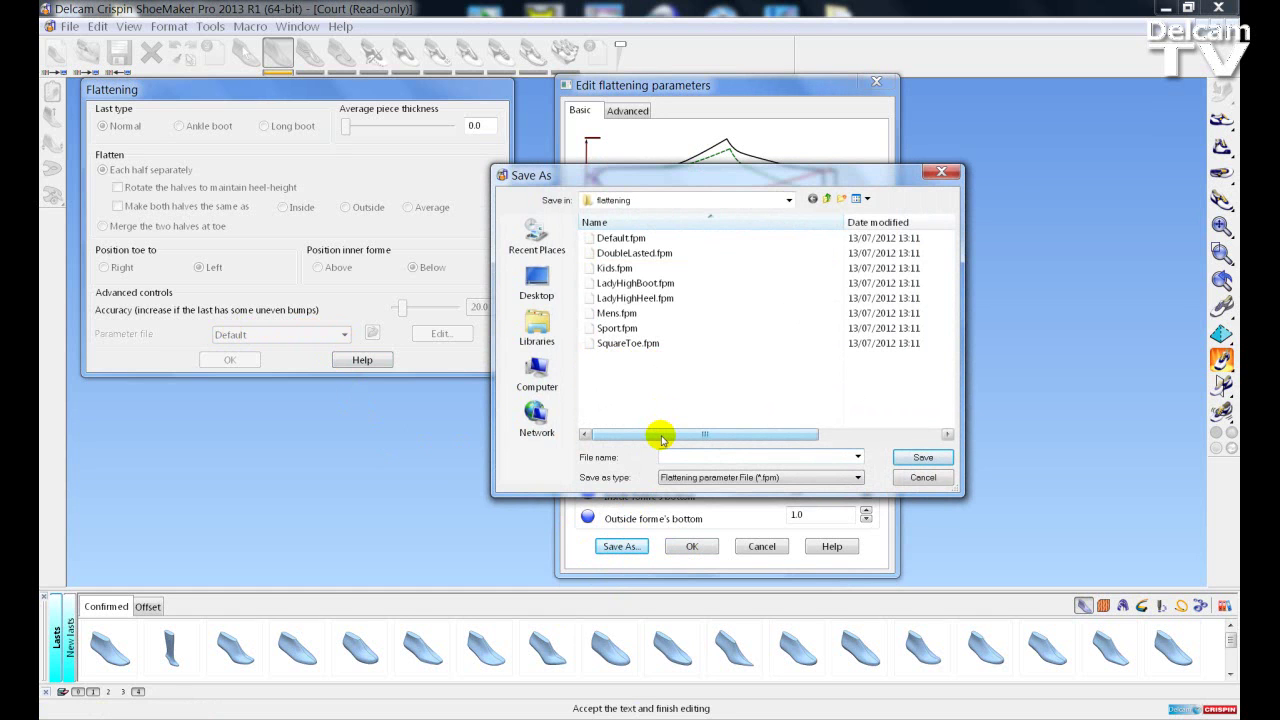
pyautogui.write('Test')
pyautogui.click(912, 457)
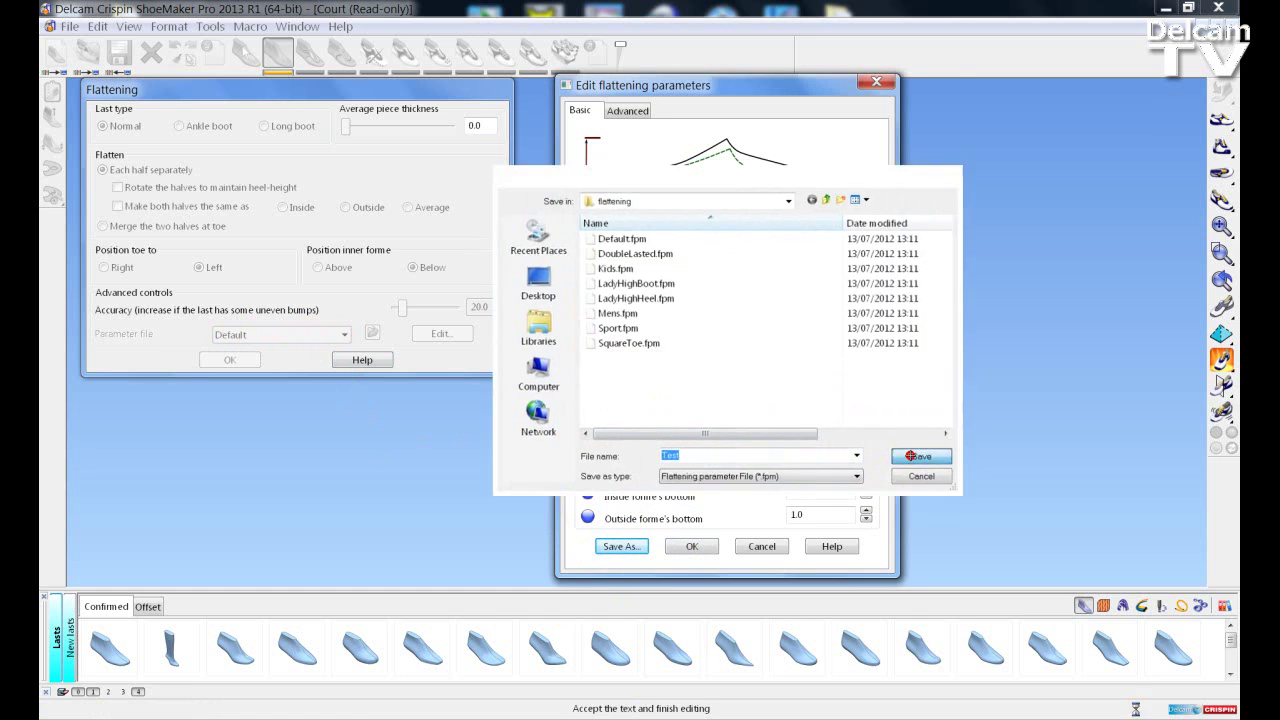
pyautogui.click(690, 547)
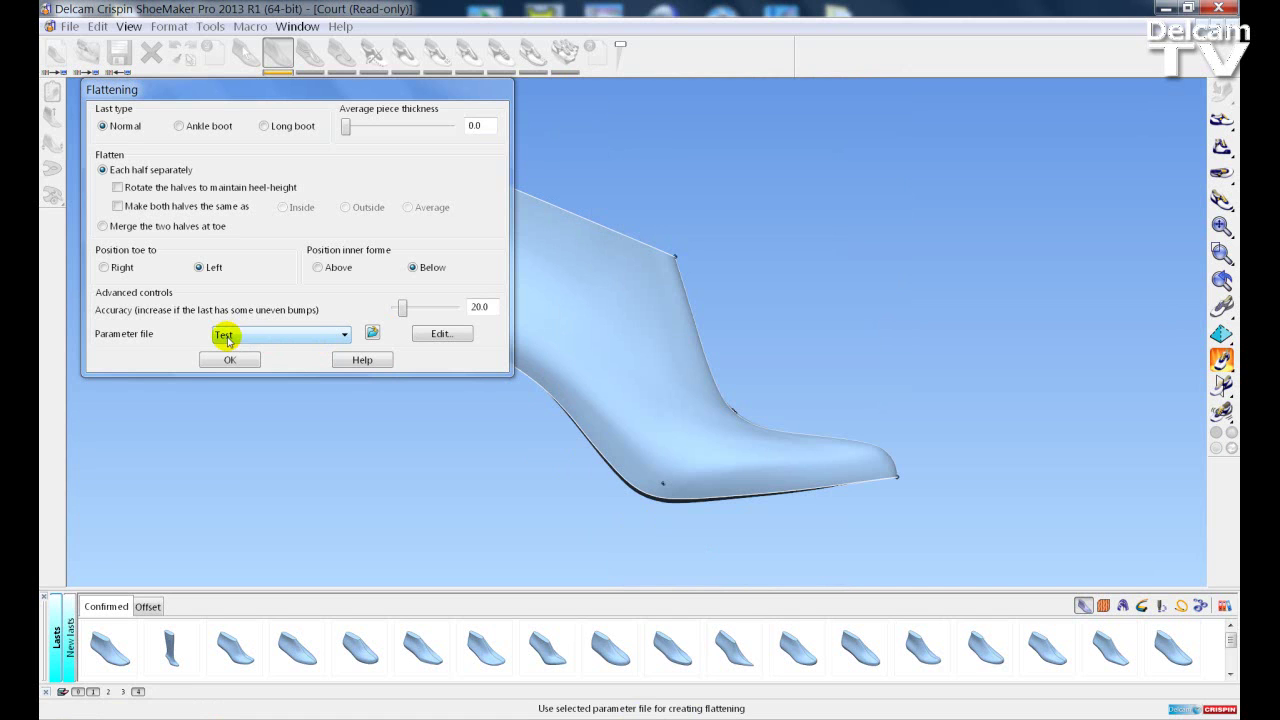
# Flatten the Court last using the Test parameter file from the flattening folder.
pyautogui.click(372, 335)
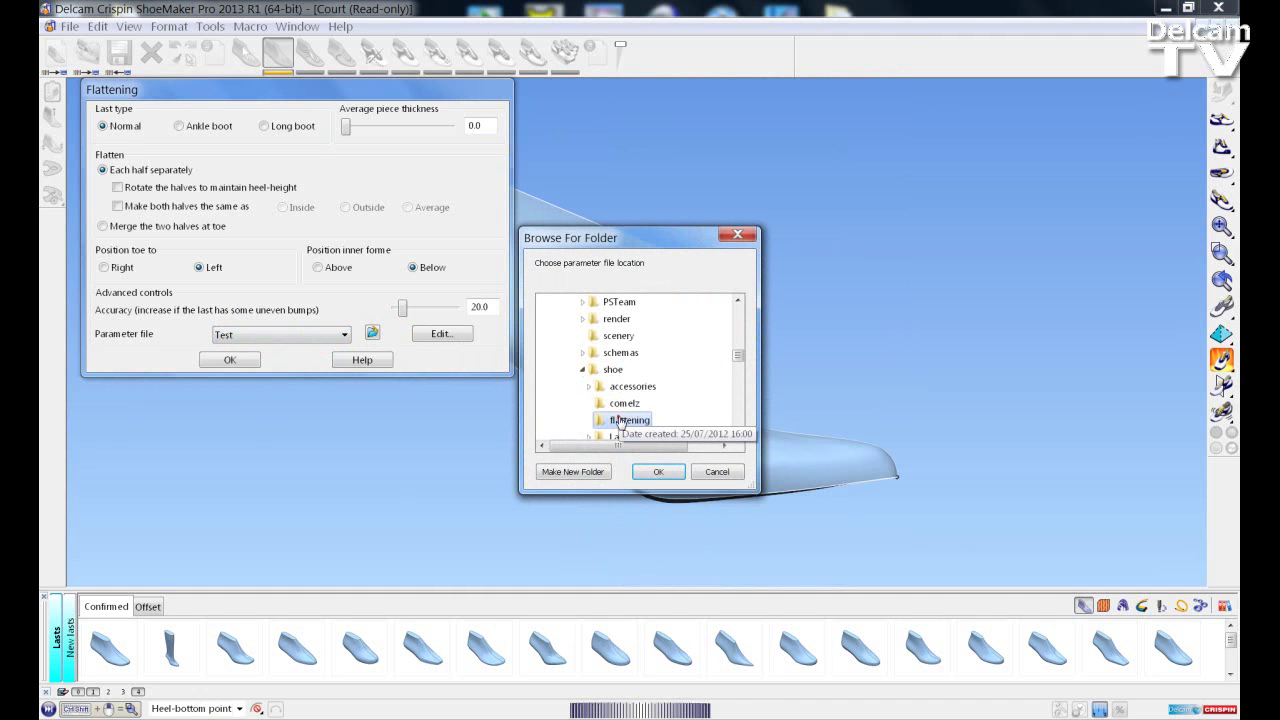
pyautogui.click(652, 468)
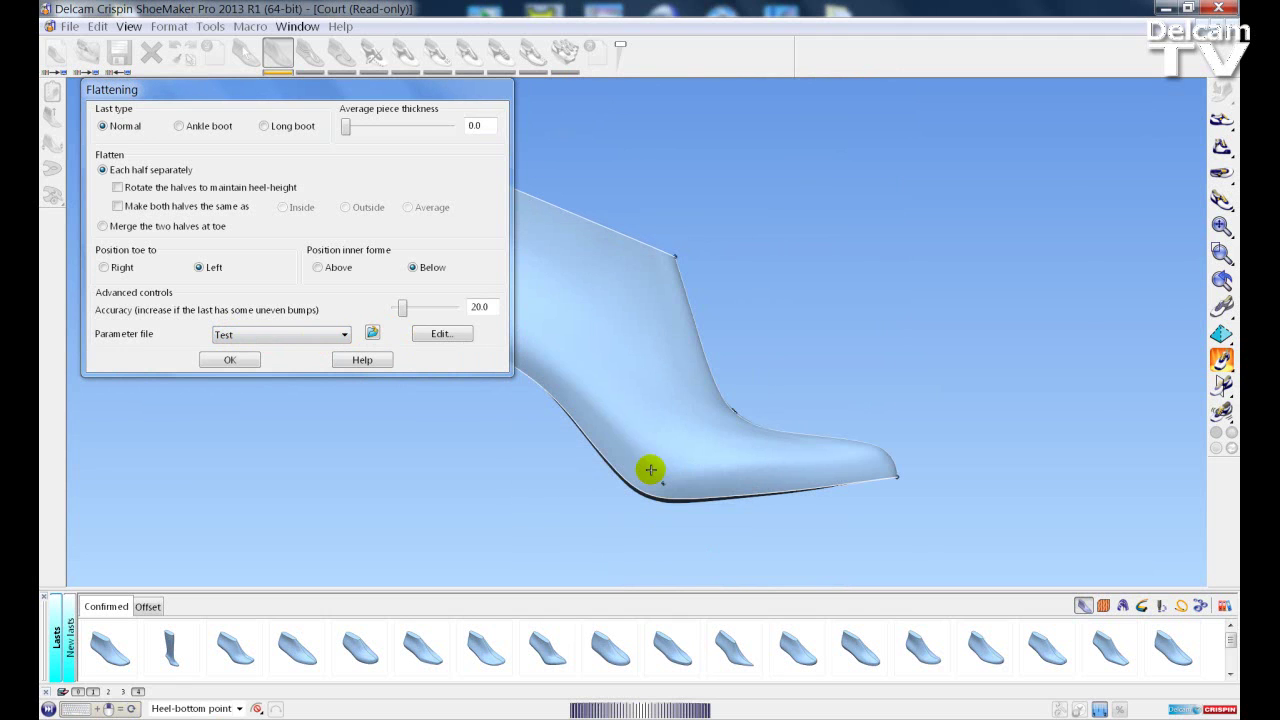
pyautogui.click(343, 335)
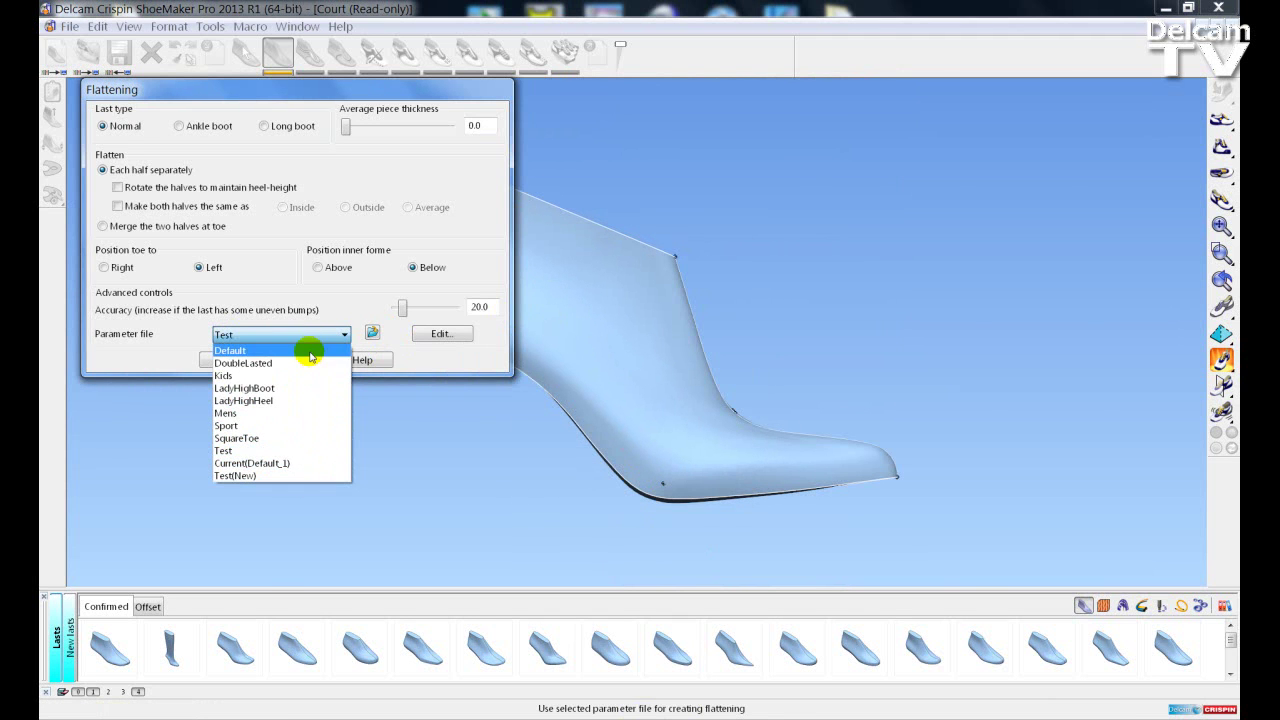
pyautogui.click(310, 451)
pyautogui.click(230, 359)
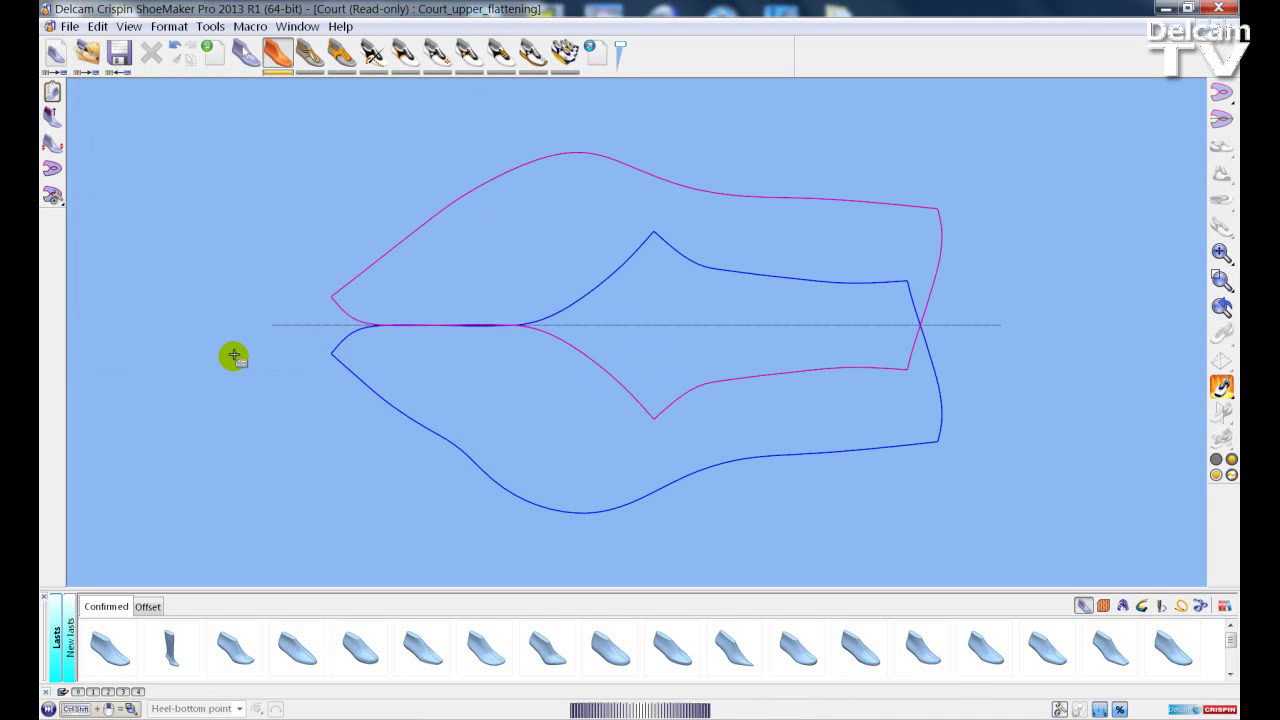
# Fold the Court_upper_flattening forme so the inside and outside featherlines overlay.
pyautogui.click(1220, 120)
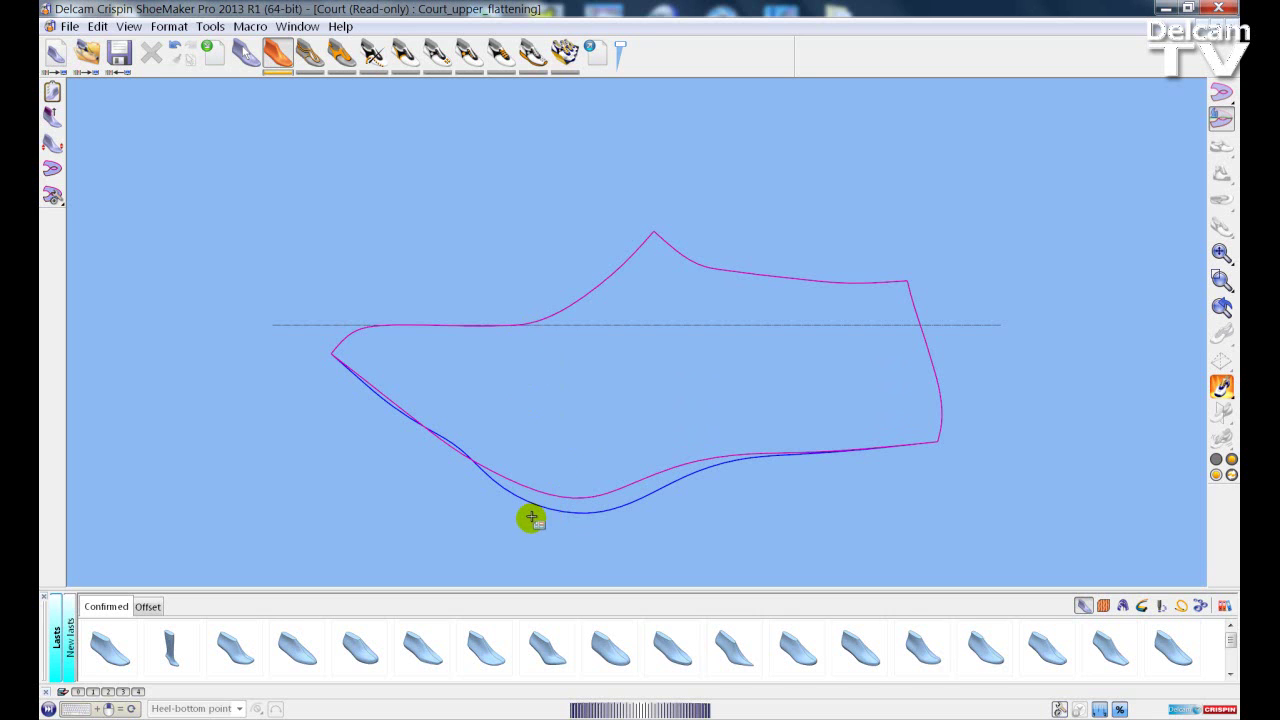
pyautogui.press('shift')
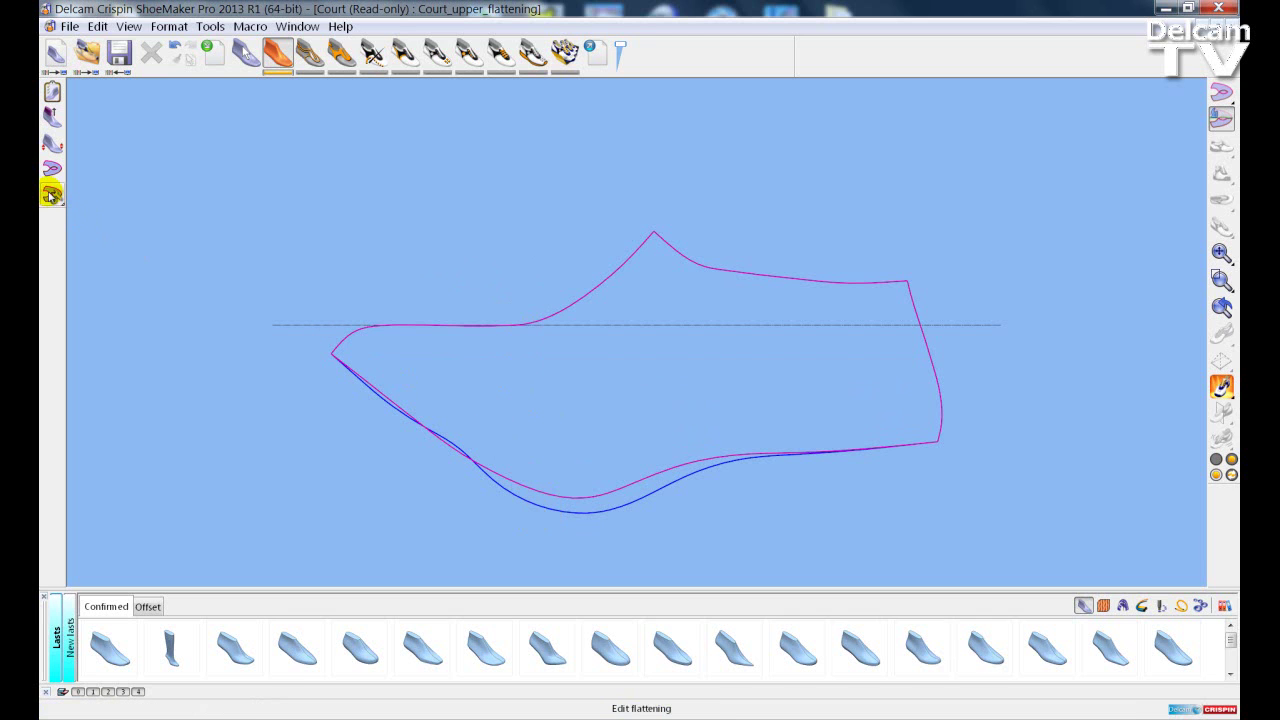
pyautogui.moveTo(52, 196)
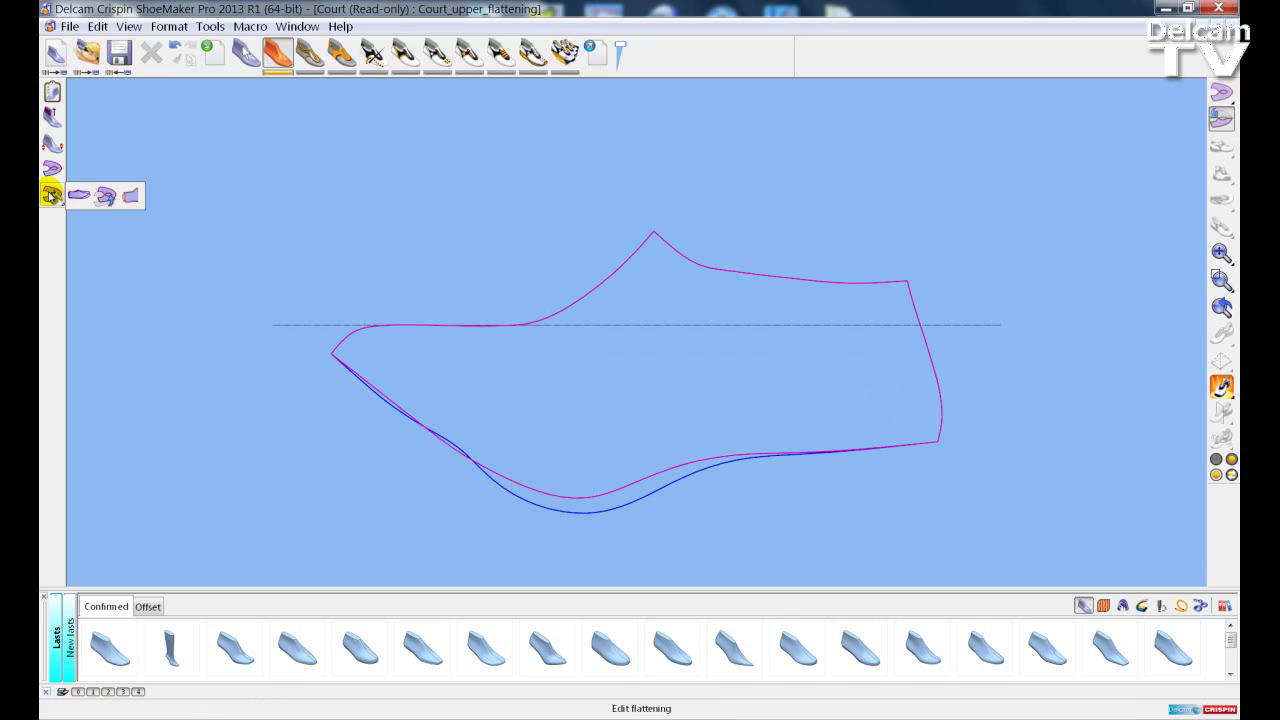
# In the Back Curve Editor, set the inside top back curve length to 260.0.
pyautogui.click(131, 197)
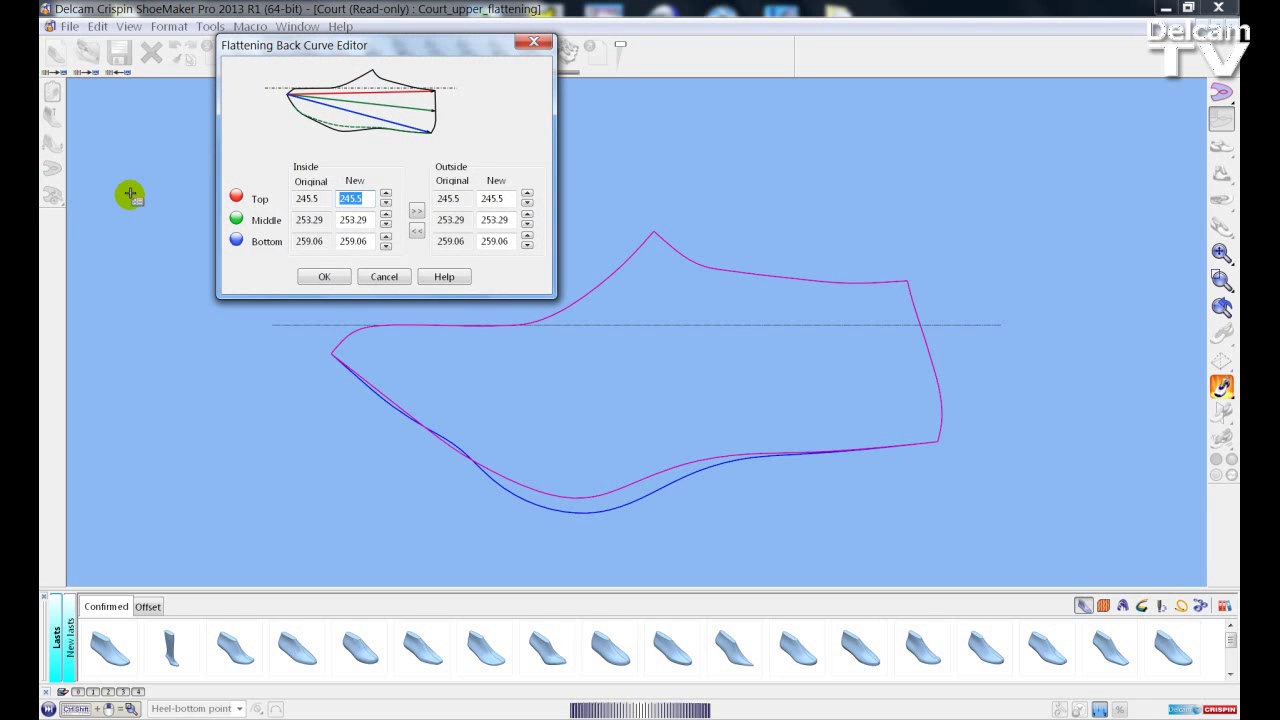
pyautogui.moveTo(257, 45); pyautogui.dragTo(159, 46)
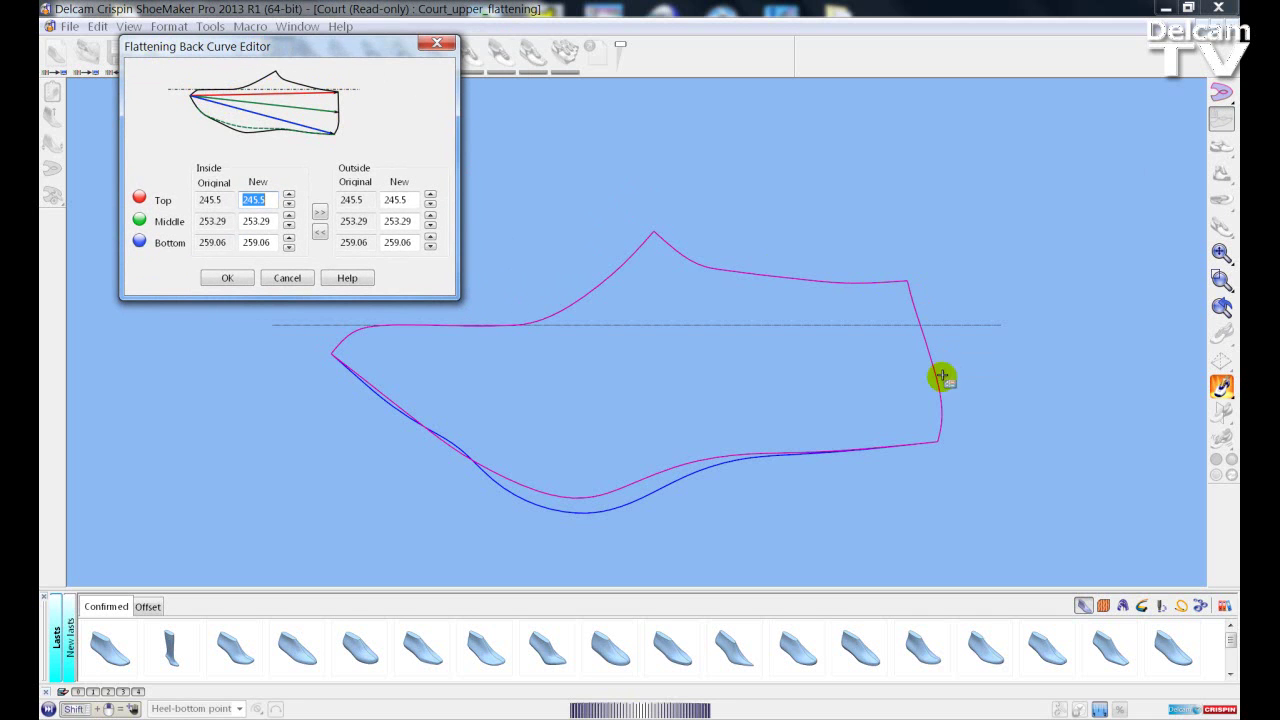
pyautogui.press('ctrl')
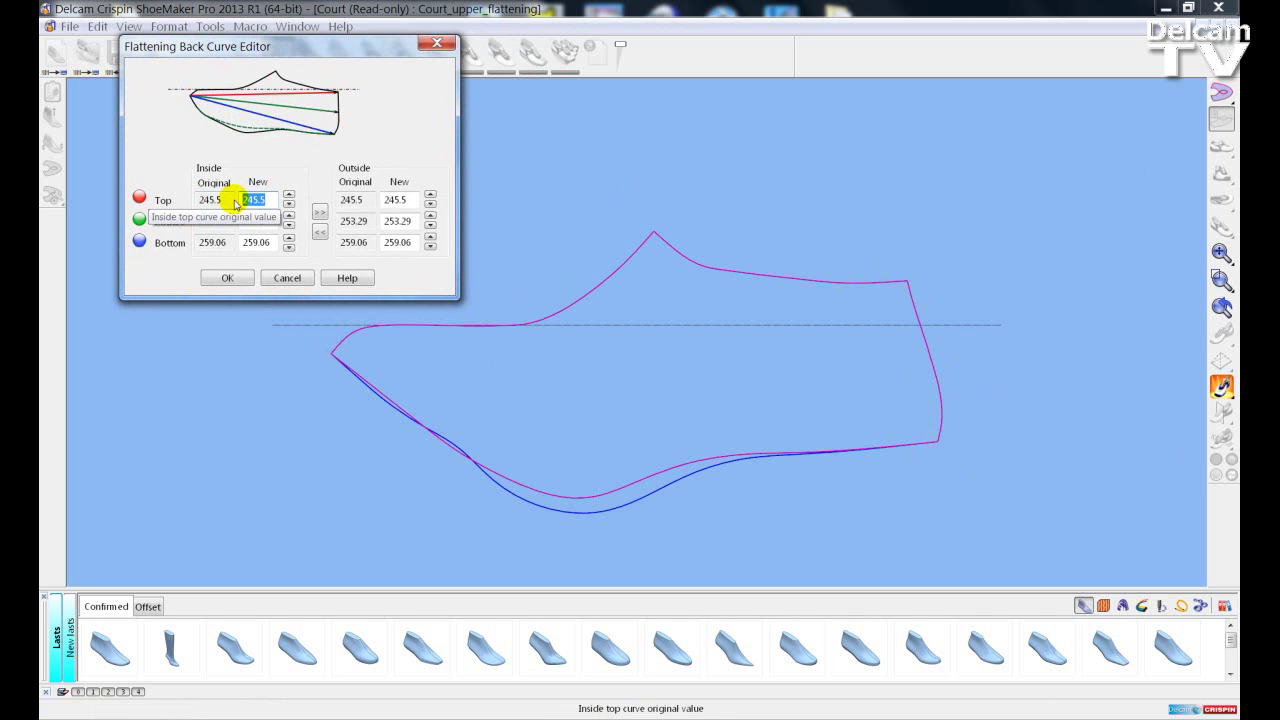
pyautogui.write('2')
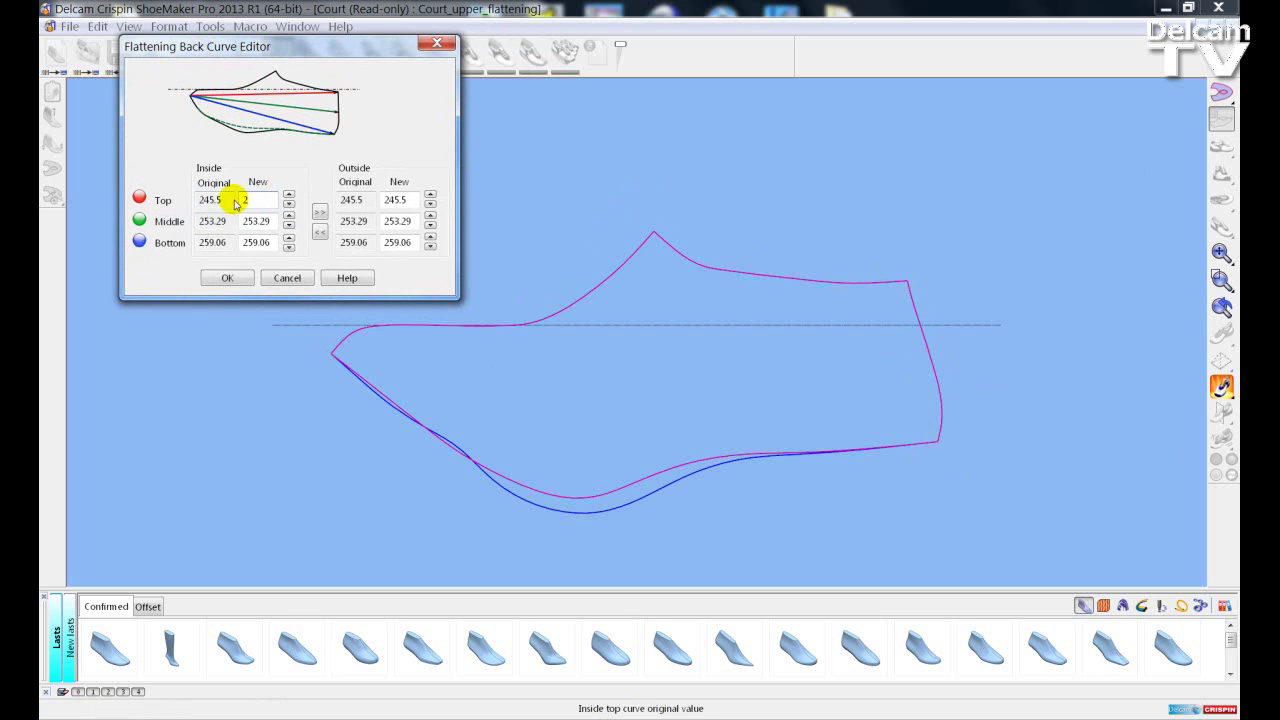
pyautogui.write('60')
pyautogui.press('Return')
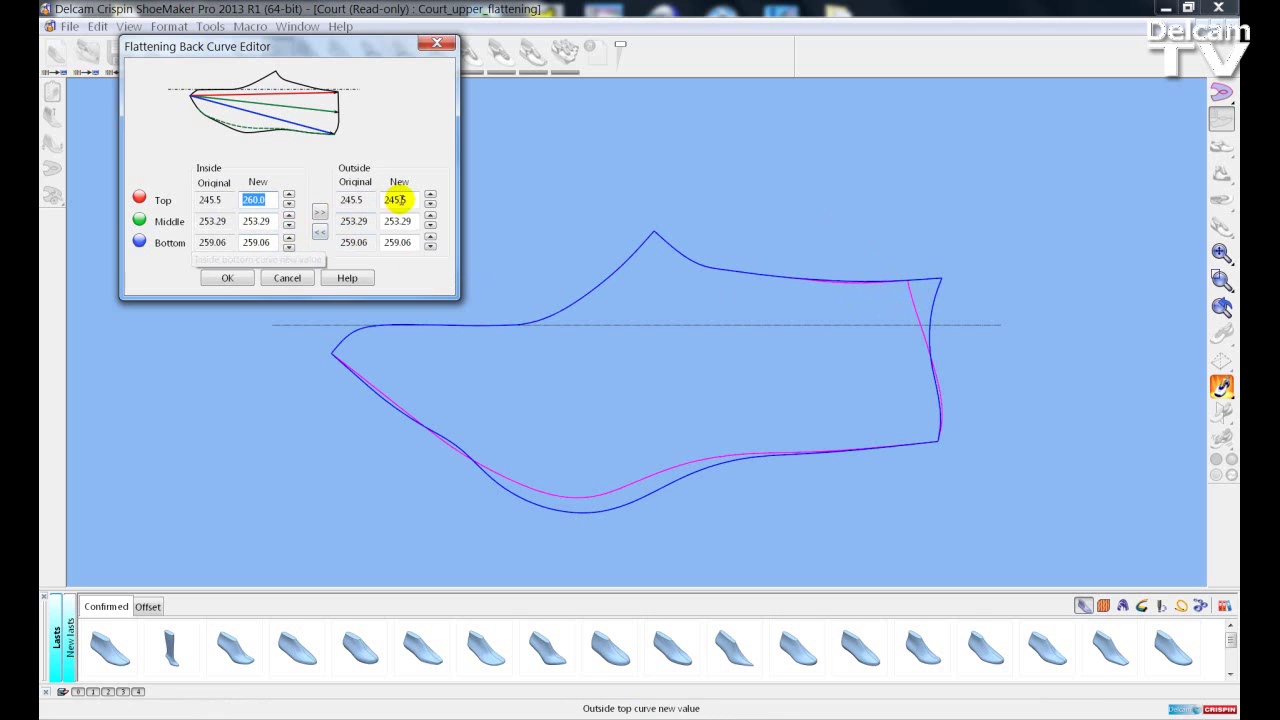
# Copy the inside values to the outside, raise outside middle to 260.0, and apply.
pyautogui.click(319, 212)
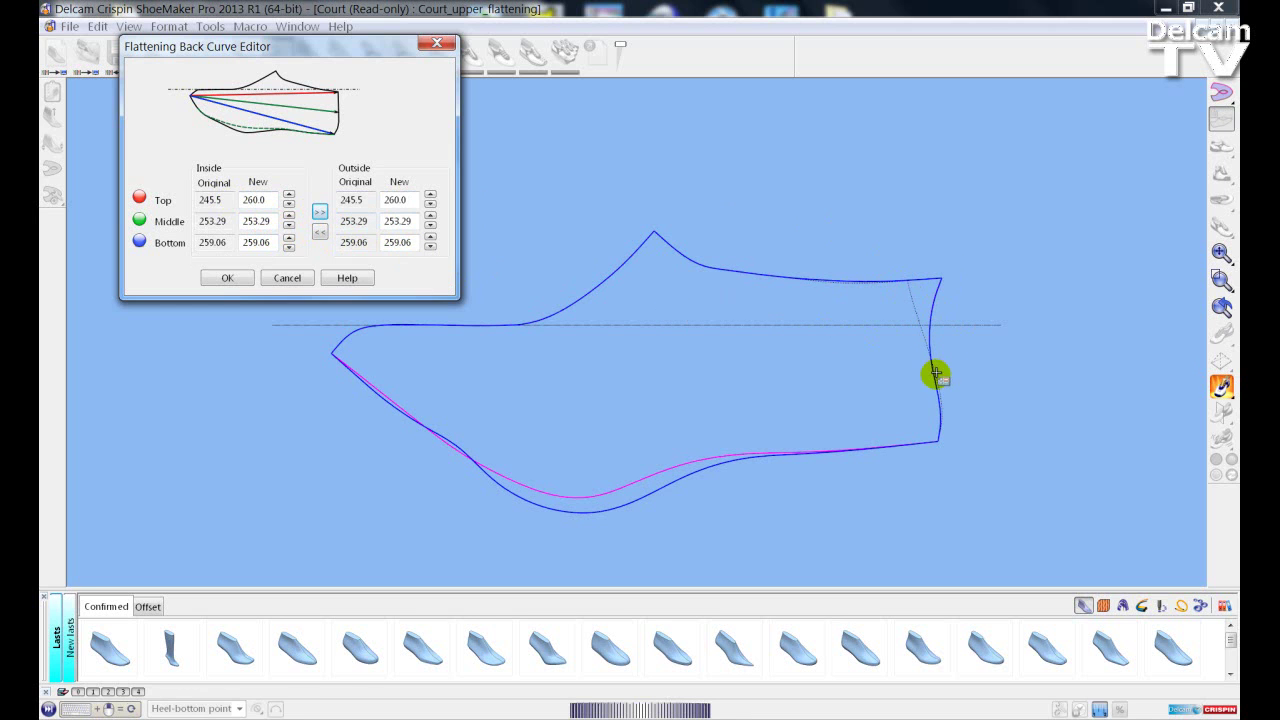
pyautogui.doubleClick(398, 222)
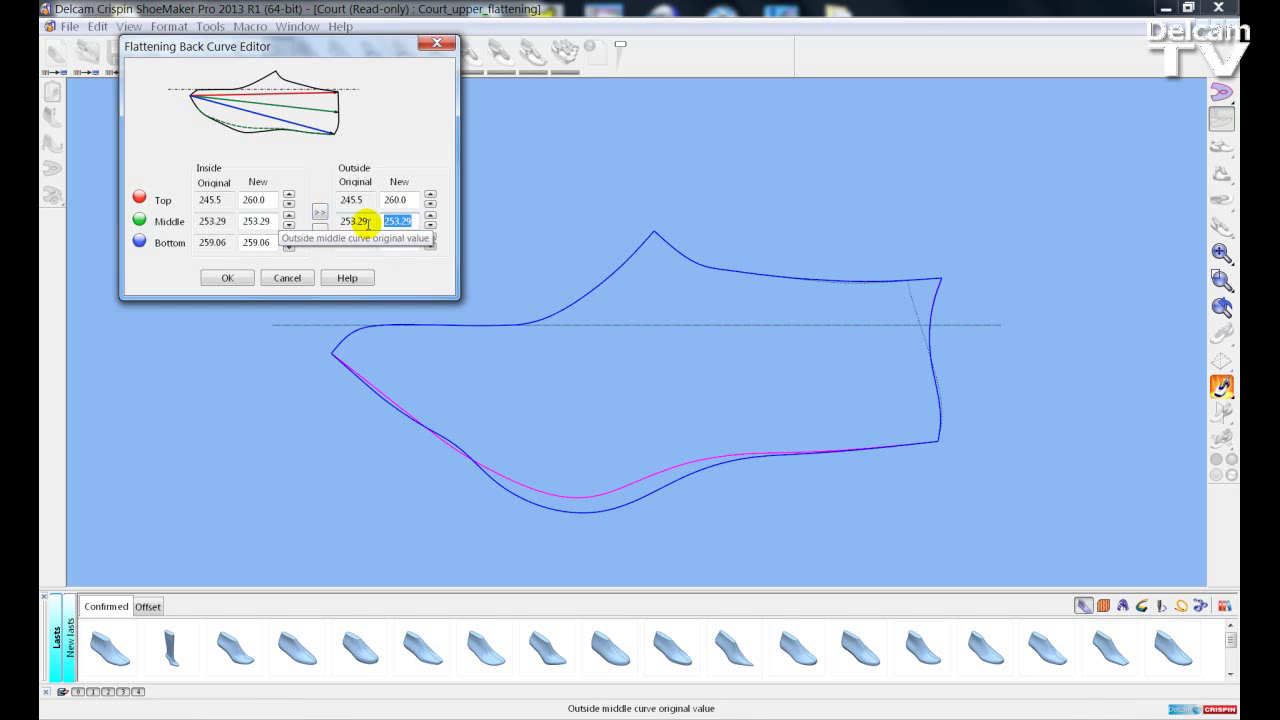
pyautogui.write('260')
pyautogui.press('Return')
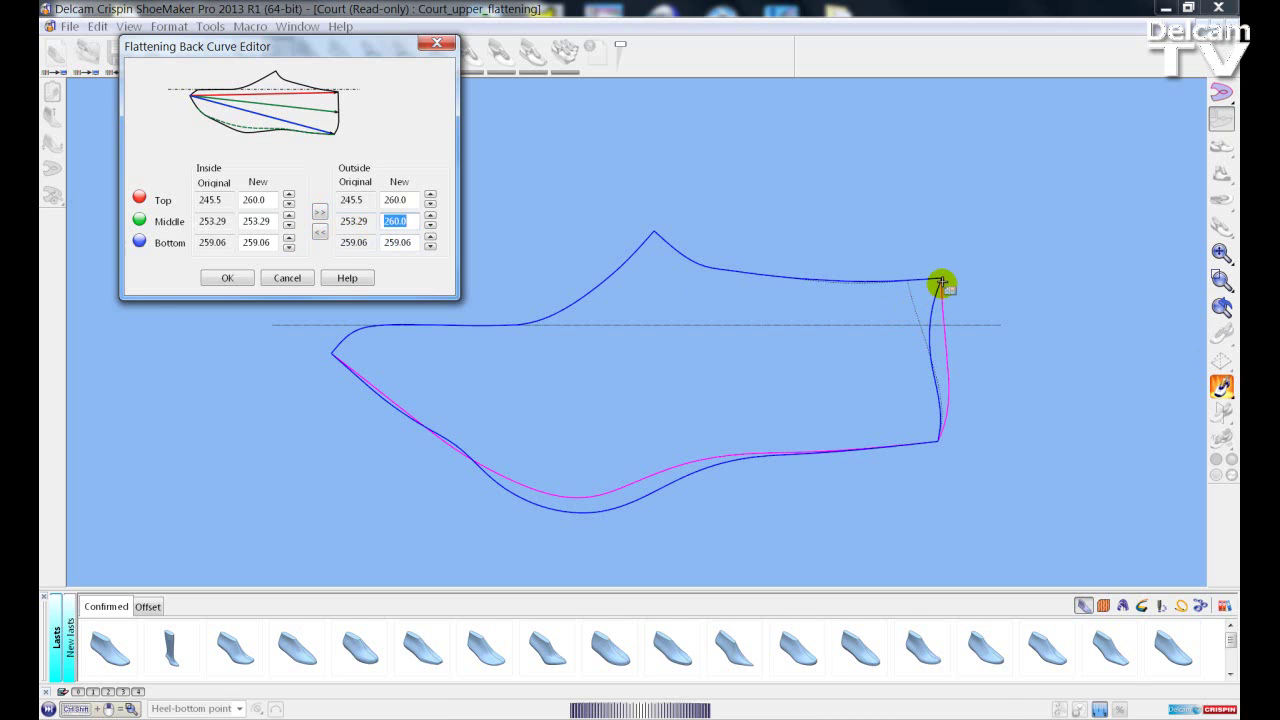
pyautogui.click(216, 281)
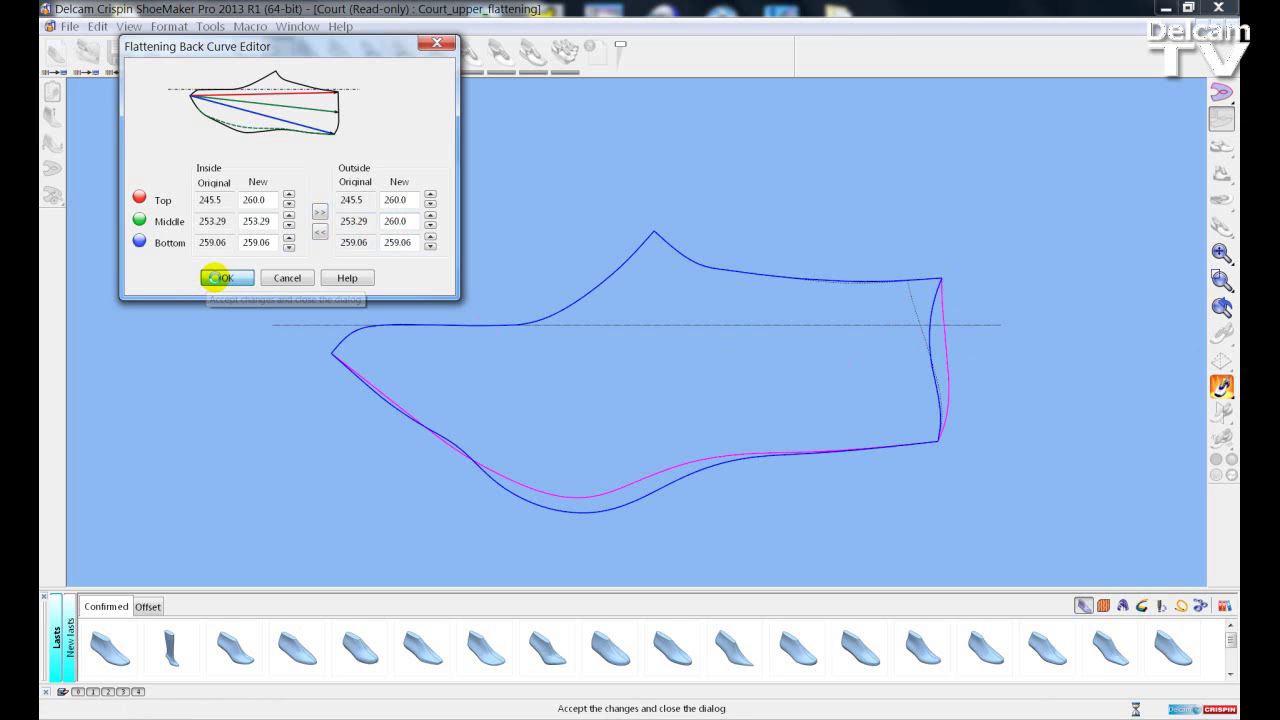